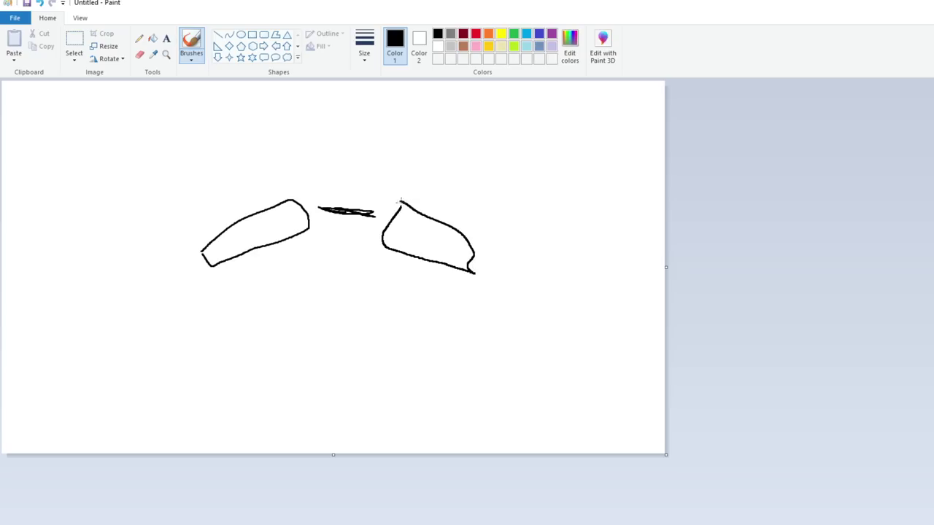
Undo the existing sketch and draw a slanted outline, a curved outline and a filled black bar bridging the gap between them.
key(ctrl+z)
key(ctrl+z)
key(ctrl+z)
mouse_move(340, 198)
mouse_down()
mouse_move(227, 261)
mouse_move(218, 280)
mouse_move(345, 213)
mouse_move(338, 197)
mouse_move(395, 215)
mouse_move(367, 202)
mouse_move(439, 234)
mouse_move(460, 312)
mouse_move(477, 326)
mouse_move(440, 225)
mouse_move(421, 211)
mouse_move(359, 199)
mouse_move(404, 216)
mouse_up()
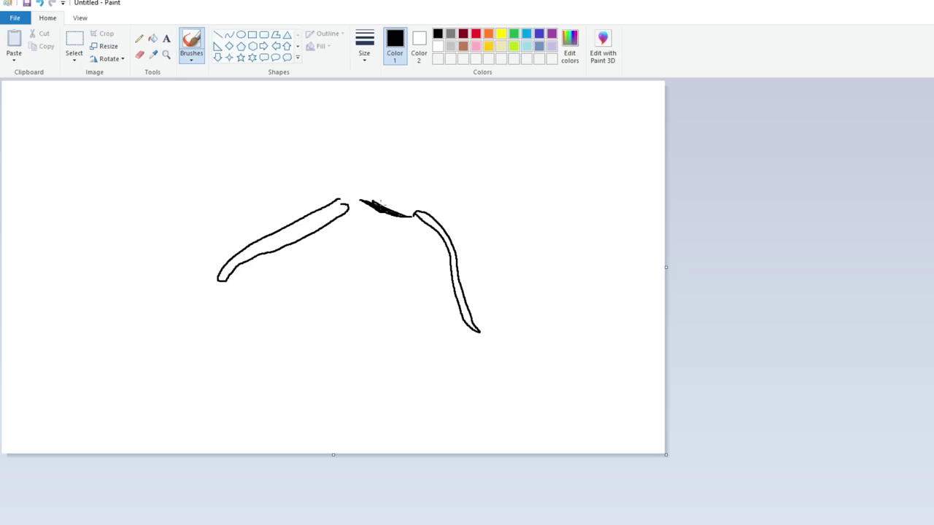
Draw a downward arrow above the central bar and a small circle beneath it.
mouse_move(390, 167)
mouse_down()
mouse_move(390, 202)
mouse_move(342, 186)
mouse_move(263, 206)
mouse_move(209, 239)
mouse_move(193, 295)
mouse_move(264, 294)
mouse_move(334, 252)
mouse_move(386, 257)
mouse_move(435, 315)
mouse_move(492, 354)
mouse_move(505, 299)
mouse_move(471, 243)
mouse_move(415, 198)
mouse_move(359, 182)
mouse_move(221, 237)
mouse_move(194, 290)
mouse_move(299, 279)
mouse_move(349, 232)
mouse_move(338, 189)
mouse_move(315, 187)
mouse_up()
key(ctrl+z)
key(ctrl+z)
mouse_move(445, 210)
mouse_down()
mouse_move(409, 198)
mouse_move(409, 254)
mouse_move(453, 321)
mouse_move(497, 360)
mouse_move(481, 253)
mouse_move(449, 211)
mouse_up()
key(ctrl+z)
Try an upward arrow through the central bar and a wide loop around the right outline, undoing both.
mouse_move(385, 236)
mouse_down()
mouse_move(387, 248)
mouse_move(394, 229)
mouse_move(383, 198)
mouse_move(410, 202)
mouse_up()
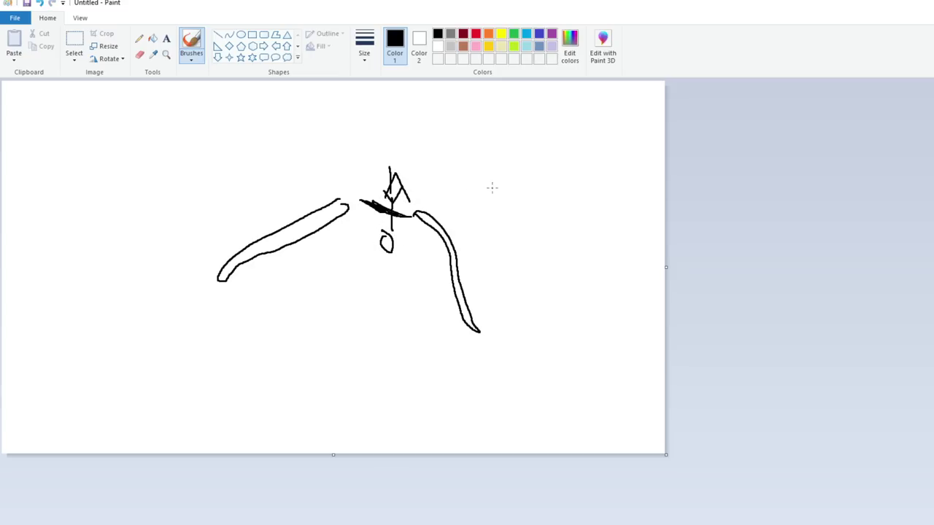
key(ctrl+z)
mouse_move(399, 257)
mouse_down()
mouse_move(471, 376)
mouse_move(531, 305)
mouse_move(452, 201)
mouse_move(419, 180)
mouse_move(412, 203)
mouse_up()
key(ctrl+z)
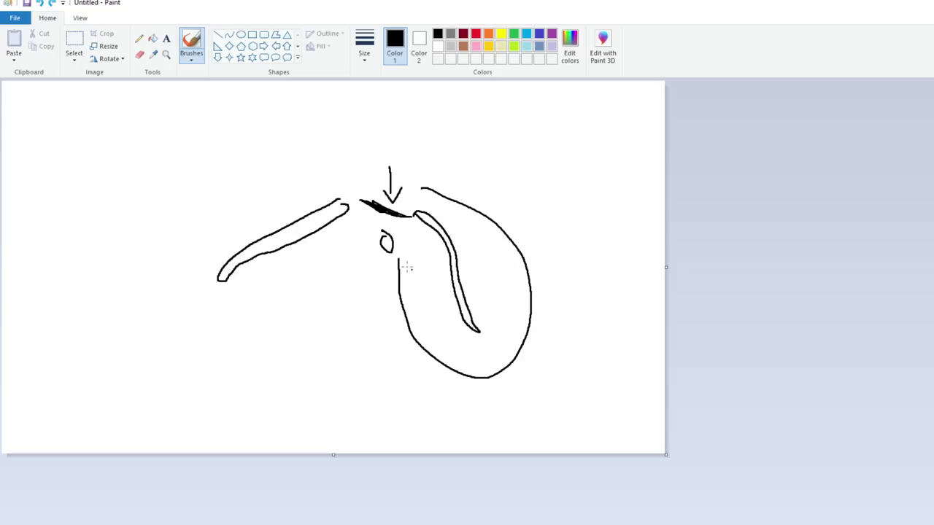
key(ctrl+z)
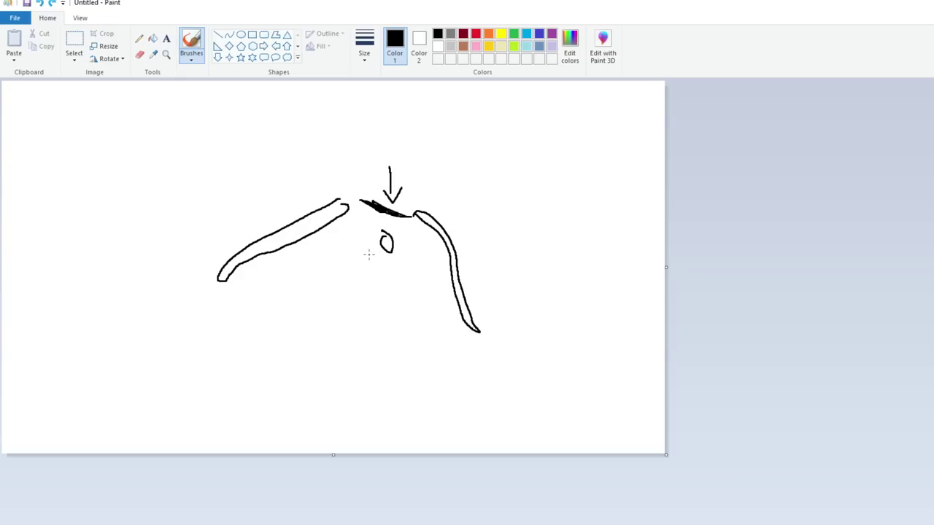
Try a box around the central arrow, bar and circle, and undo it.
mouse_move(368, 253)
mouse_down()
mouse_move(339, 140)
mouse_move(430, 149)
mouse_move(418, 248)
mouse_move(358, 252)
mouse_up()
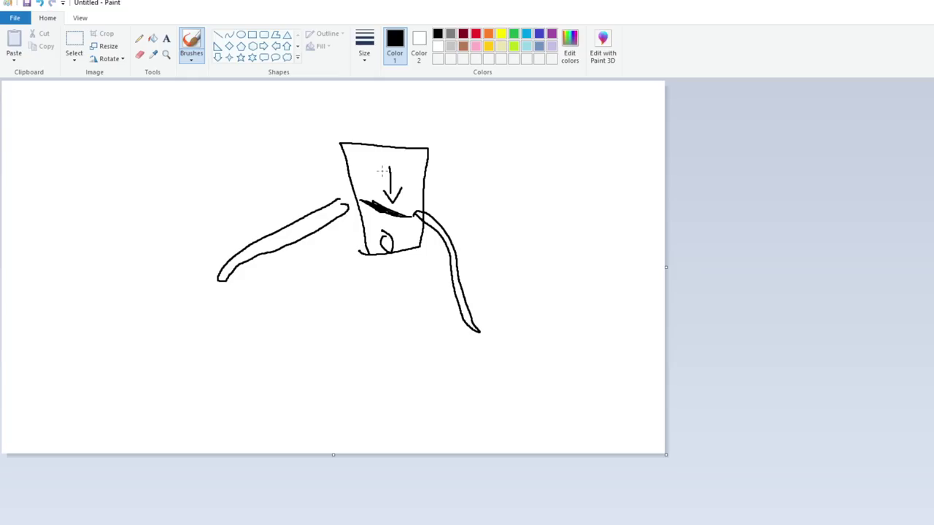
drag(382, 170, 392, 169)
key(ctrl+z)
key(ctrl+z)
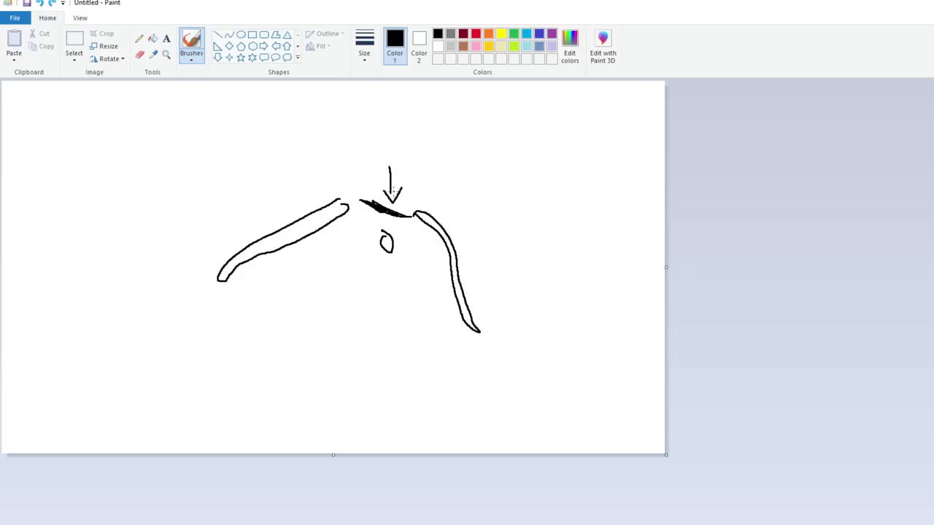
Try three circles around the left outline, two above and one below it, and undo them.
drag(270, 185, 267, 187)
mouse_move(371, 250)
mouse_down()
mouse_move(261, 225)
mouse_move(240, 173)
mouse_move(379, 234)
mouse_up()
key(ctrl+z)
mouse_move(313, 249)
mouse_down()
mouse_move(304, 264)
mouse_move(315, 249)
mouse_up()
drag(236, 216, 232, 219)
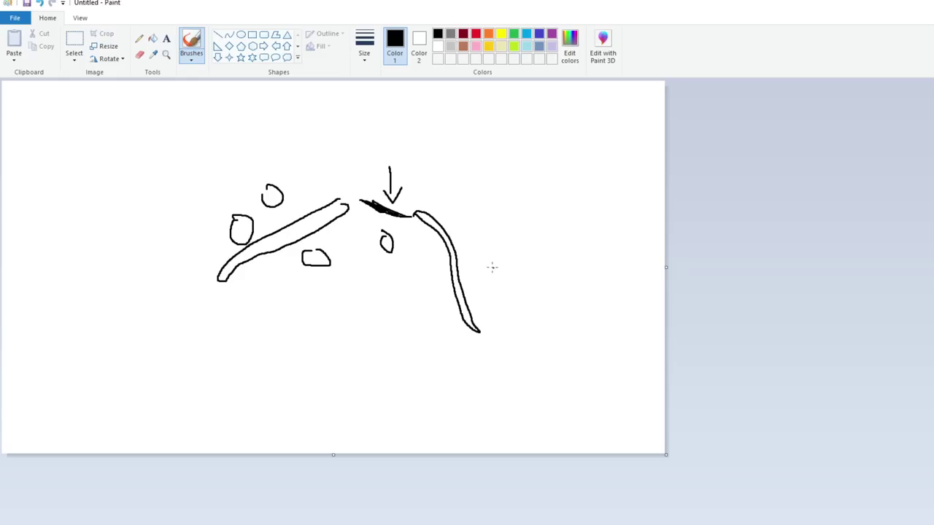
key(ctrl+z)
key(ctrl+z)
key(ctrl+z)
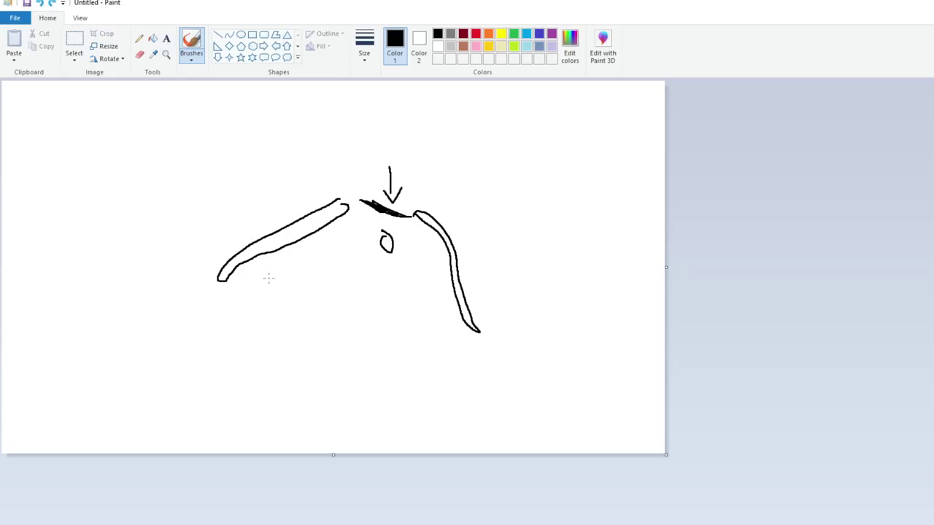
Draw a circle on each side of both outlines and an arrow leading from the centre to below the left outline.
mouse_move(313, 256)
mouse_down()
mouse_move(302, 278)
mouse_move(312, 255)
mouse_up()
drag(256, 223, 248, 216)
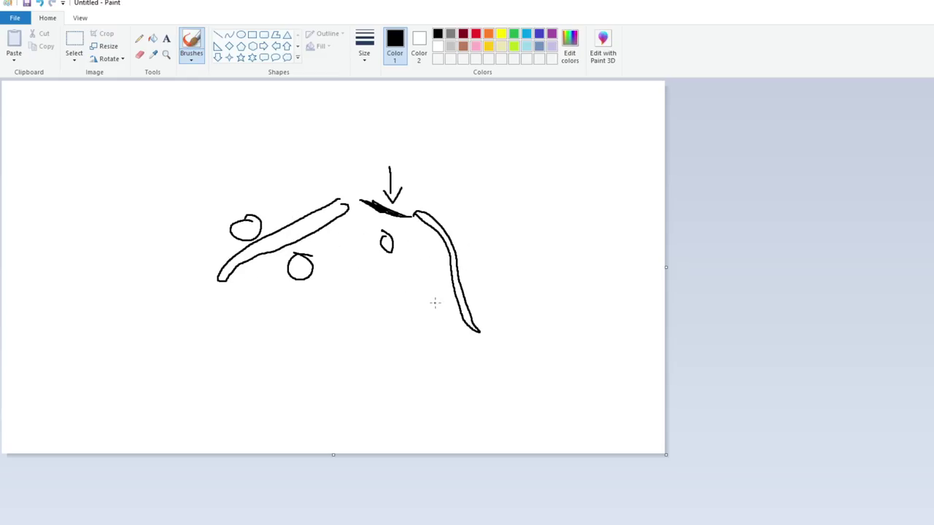
drag(442, 301, 441, 297)
mouse_move(485, 257)
mouse_down()
mouse_move(472, 264)
mouse_move(481, 257)
mouse_up()
mouse_move(356, 252)
mouse_down()
mouse_move(248, 280)
mouse_move(273, 296)
mouse_up()
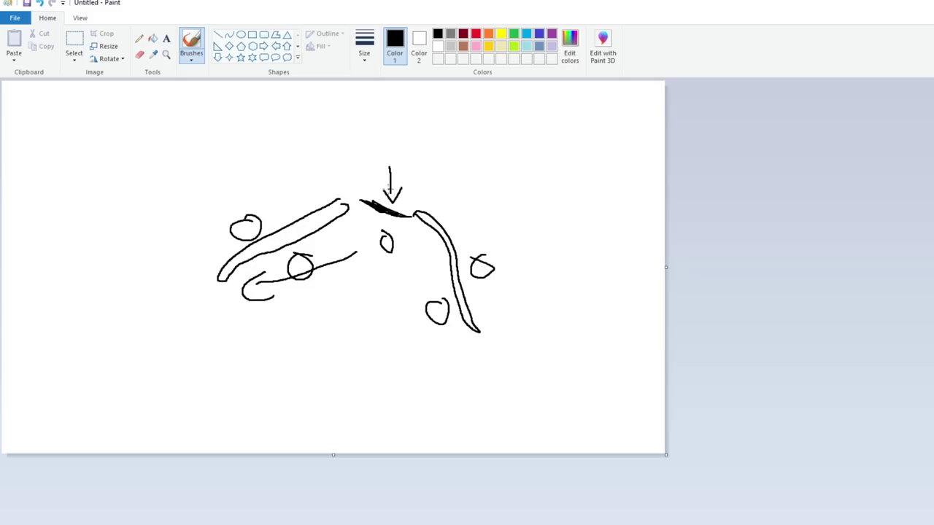
Draw route arrows from the central bar down both sides of the right outline and add strokes over the bar.
mouse_move(385, 180)
mouse_down()
mouse_move(382, 216)
mouse_move(409, 212)
mouse_up()
mouse_move(387, 181)
mouse_down()
mouse_move(466, 222)
mouse_move(452, 221)
mouse_move(482, 259)
mouse_move(500, 332)
mouse_move(442, 330)
mouse_move(454, 323)
mouse_move(409, 281)
mouse_move(391, 239)
mouse_move(423, 303)
mouse_up()
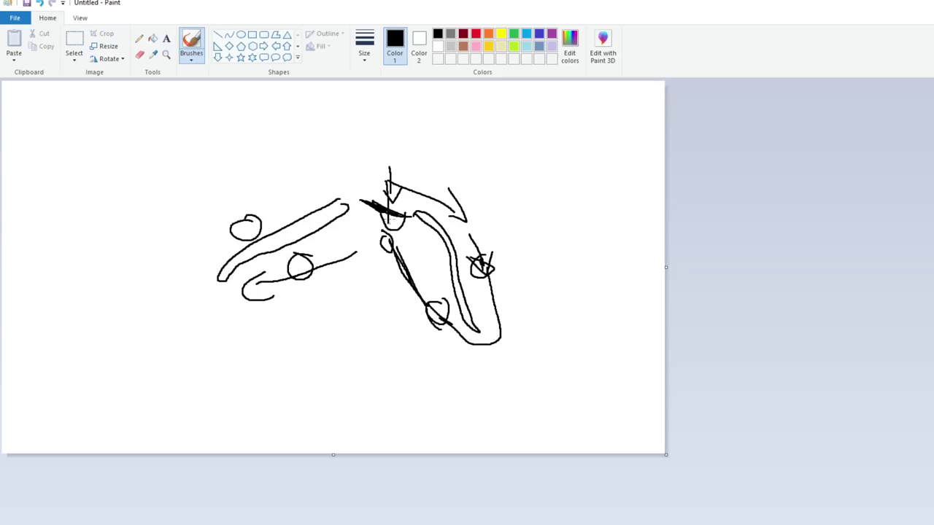
mouse_move(370, 209)
mouse_down()
mouse_move(410, 218)
mouse_move(401, 227)
mouse_up()
Undo the route arrows and side circles back to the two outlines, bar, downward arrow and central circle.
key(ctrl+z)
key(ctrl+z)
key(ctrl+z)
key(ctrl+z)
key(ctrl+z)
key(ctrl+z)
key(ctrl+z)
key(ctrl+z)
key(ctrl+z)
key(ctrl+z)
key(ctrl+z)
key(ctrl+z)
key(ctrl+z)
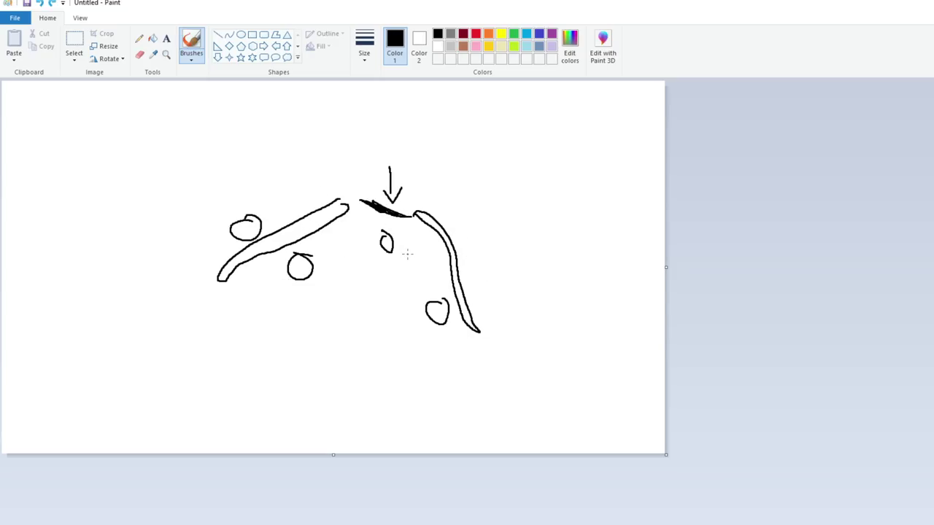
key(ctrl+z)
key(ctrl+z)
key(ctrl+z)
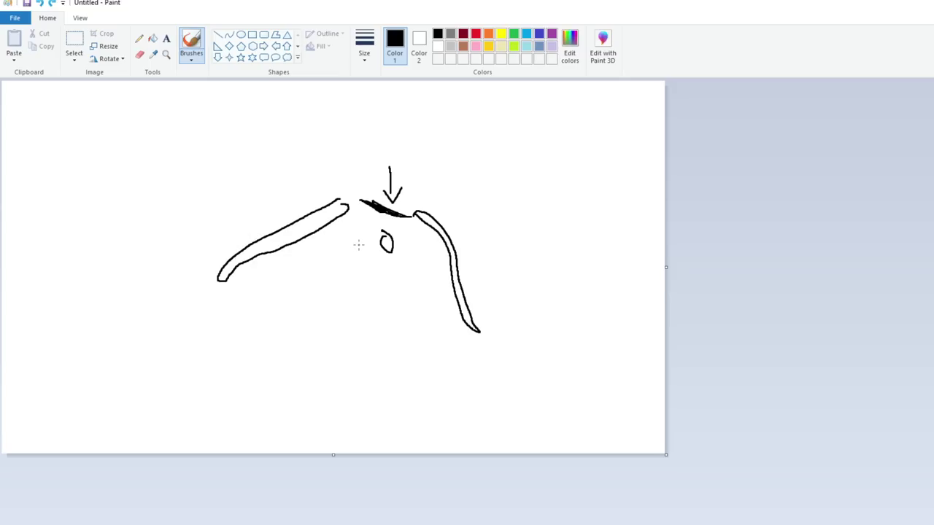
Draw an arrow from the central circle to the left, a loop around the left outline and a box linking circles across the right outline.
mouse_move(364, 248)
mouse_down()
mouse_move(310, 264)
mouse_move(321, 275)
mouse_up()
mouse_move(355, 228)
mouse_down()
mouse_move(474, 188)
mouse_move(498, 255)
mouse_move(399, 265)
mouse_move(363, 230)
mouse_up()
drag(460, 209, 457, 223)
mouse_move(277, 275)
mouse_down()
mouse_move(295, 193)
mouse_move(313, 205)
mouse_up()
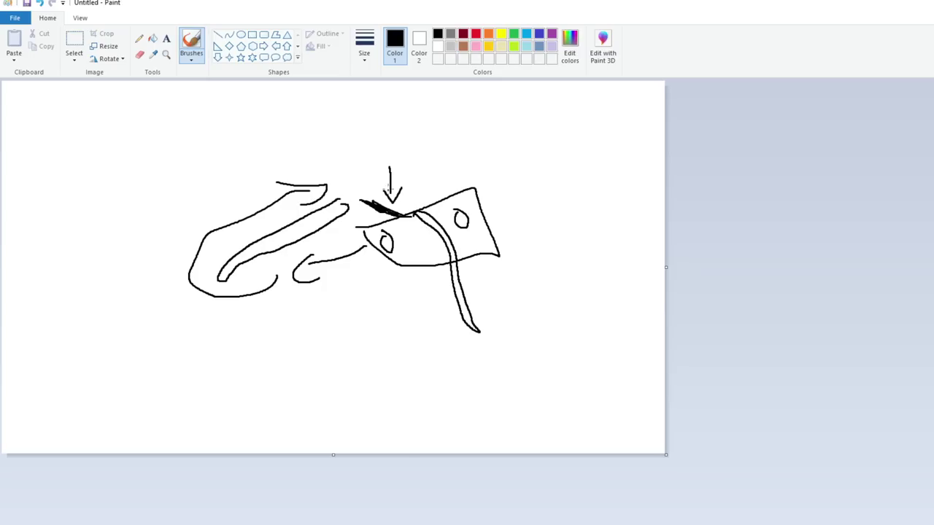
mouse_move(383, 165)
mouse_down()
mouse_move(418, 188)
mouse_move(413, 262)
mouse_up()
mouse_move(369, 216)
mouse_down()
mouse_move(409, 262)
mouse_move(442, 281)
mouse_move(393, 227)
mouse_move(412, 237)
mouse_up()
Undo the left arrow, the loop and the box around the linked circles.
key(ctrl+z)
key(ctrl+z)
key(ctrl+z)
key(ctrl+z)
key(ctrl+z)
key(ctrl+z)
key(ctrl+z)
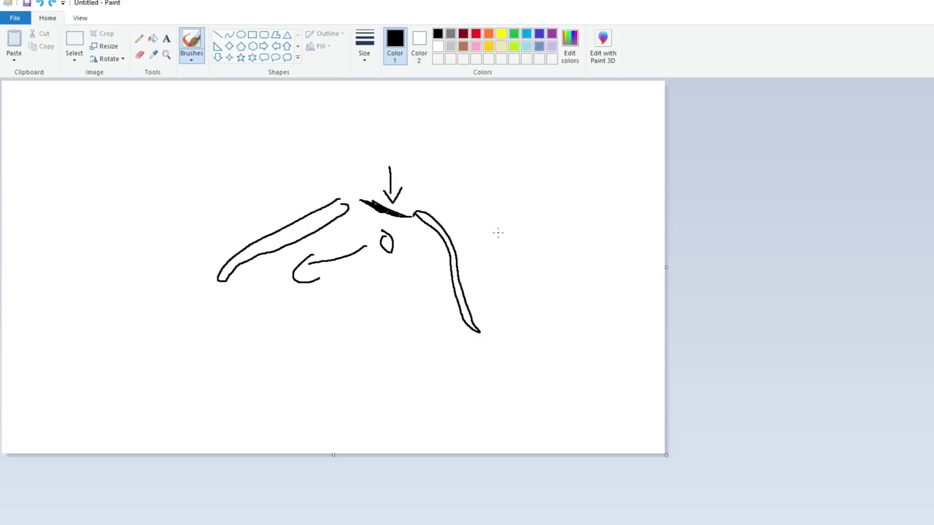
key(ctrl+z)
key(ctrl+z)
Draw an arrow from the central circle across the right outline to a new circle, and a return arrow to the bar.
drag(403, 246, 461, 229)
key(ctrl+z)
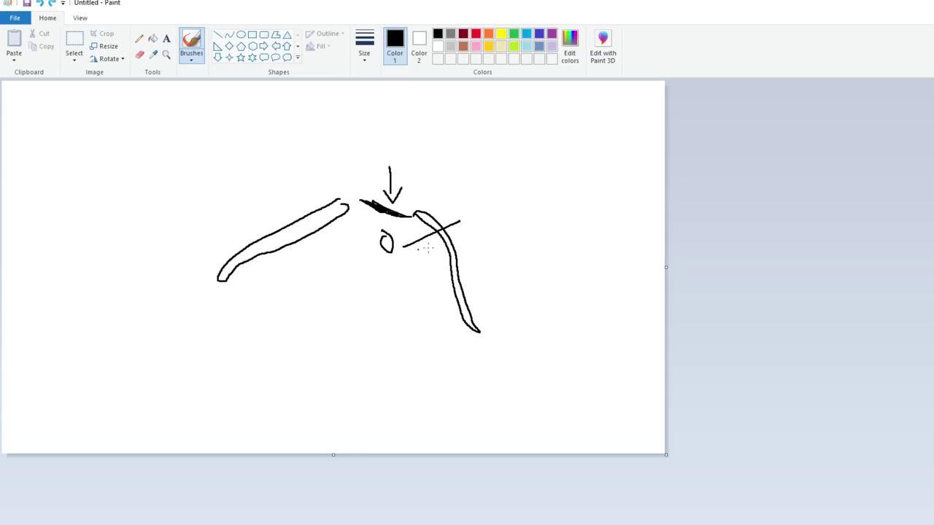
key(ctrl+z)
drag(397, 235, 464, 211)
mouse_move(451, 193)
mouse_down()
mouse_move(495, 209)
mouse_move(446, 225)
mouse_move(469, 209)
mouse_move(487, 212)
mouse_up()
key(ctrl+z)
key(ctrl+z)
mouse_move(487, 212)
mouse_down()
mouse_move(454, 226)
mouse_move(504, 210)
mouse_move(490, 203)
mouse_up()
mouse_move(484, 198)
mouse_down()
mouse_move(407, 202)
mouse_move(429, 208)
mouse_up()
mouse_move(507, 231)
mouse_down()
mouse_move(482, 312)
mouse_move(500, 304)
mouse_up()
mouse_move(446, 287)
mouse_down()
mouse_move(467, 280)
mouse_move(472, 330)
mouse_up()
Undo the crossing arrow, the new circle and the return arrow.
key(ctrl+z)
key(ctrl+z)
key(ctrl+z)
key(ctrl+z)
key(ctrl+z)
key(ctrl+z)
key(ctrl+z)
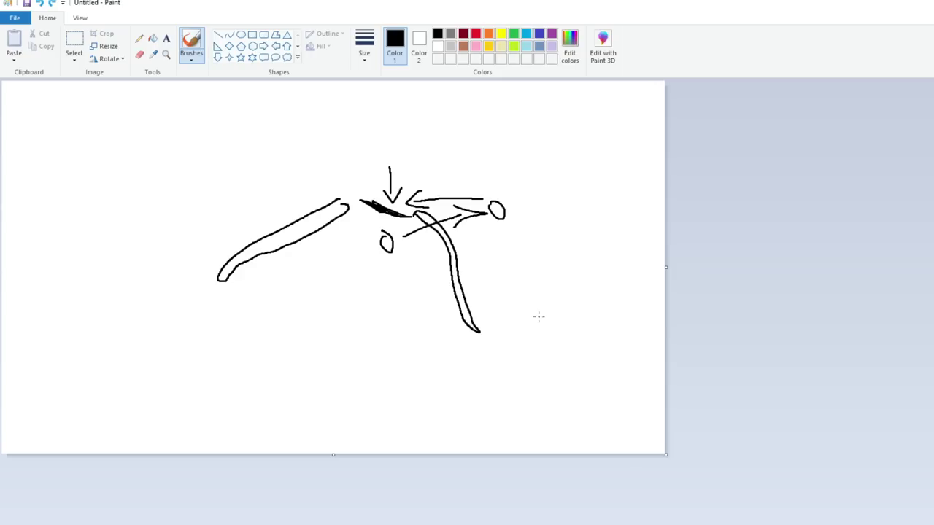
key(ctrl+z)
key(ctrl+z)
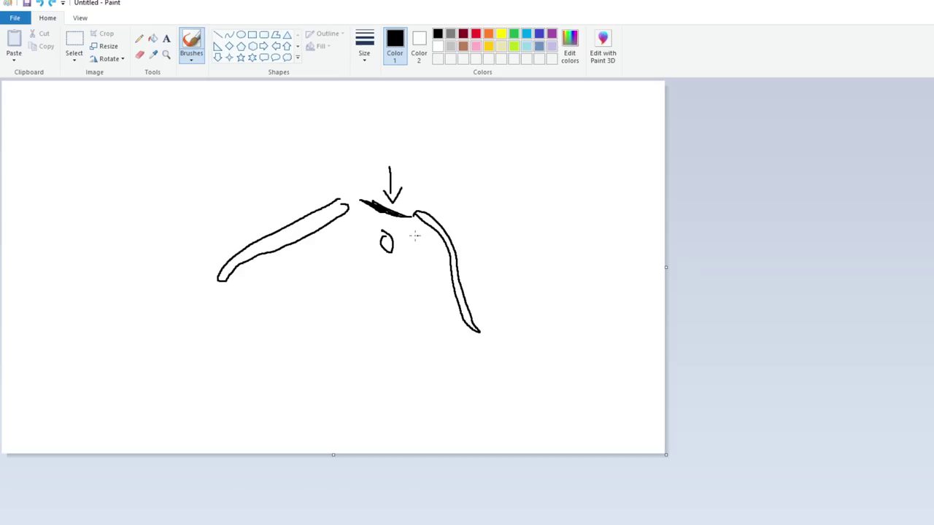
Try a shorter arrow from the central circle through the right outline to a small circle, and undo it.
mouse_move(404, 237)
mouse_down()
mouse_move(460, 226)
mouse_move(459, 235)
mouse_move(469, 212)
mouse_up()
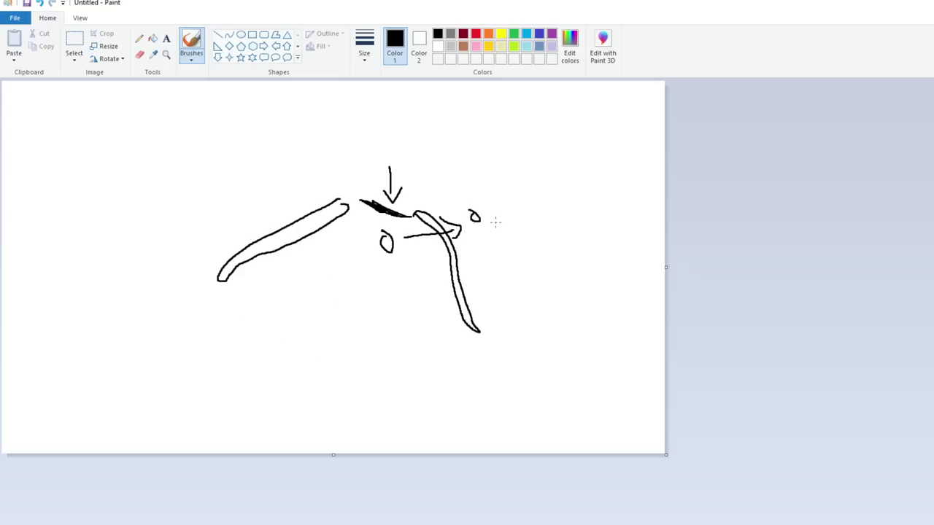
key(ctrl+z)
key(ctrl+z)
mouse_move(456, 223)
mouse_down()
mouse_move(459, 242)
mouse_move(481, 207)
mouse_up()
key(ctrl+z)
key(ctrl+z)
key(ctrl+z)
key(ctrl+z)
Jot a number beside the right outline and undo every stroke back to a blank canvas.
mouse_move(478, 213)
mouse_down()
mouse_move(481, 238)
mouse_move(531, 233)
mouse_up()
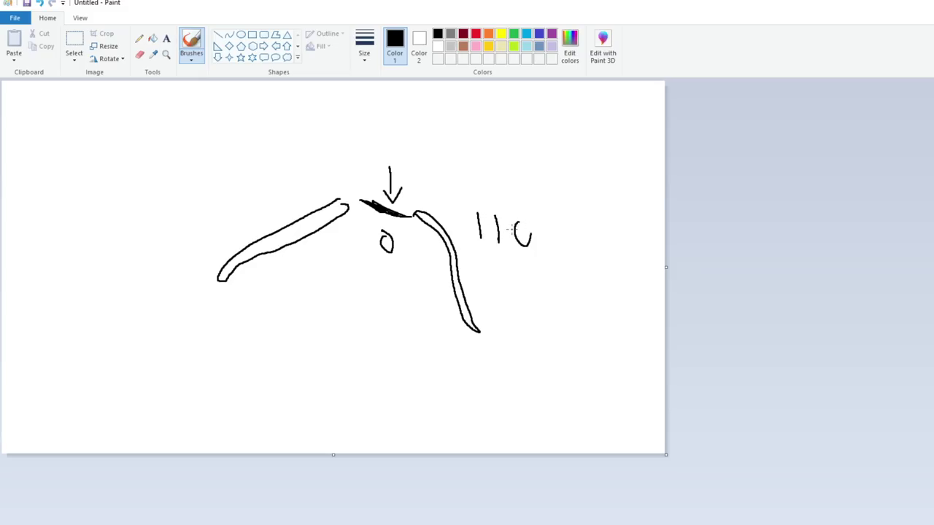
key(ctrl+z)
key(ctrl+z)
key(ctrl+z)
key(ctrl+z)
key(ctrl+z)
key(ctrl+z)
key(ctrl+z)
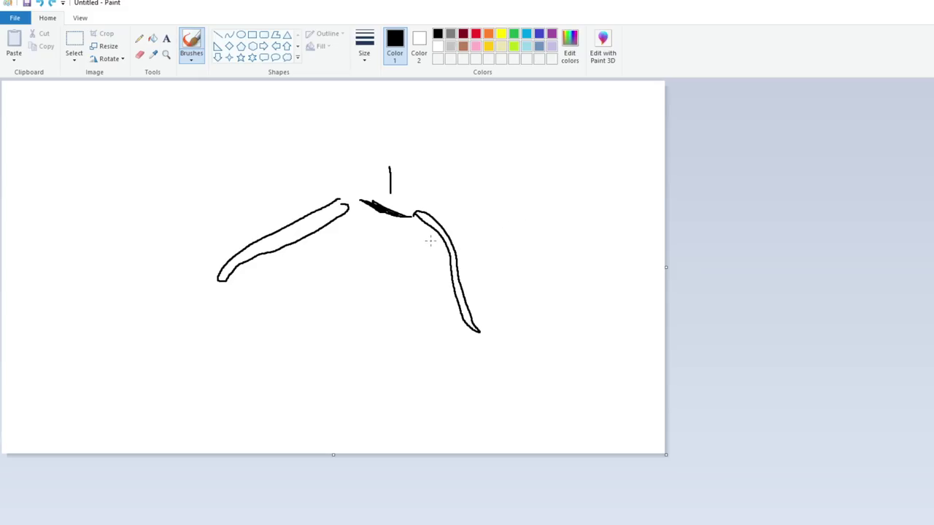
key(ctrl+z)
key(ctrl+z)
key(ctrl+z)
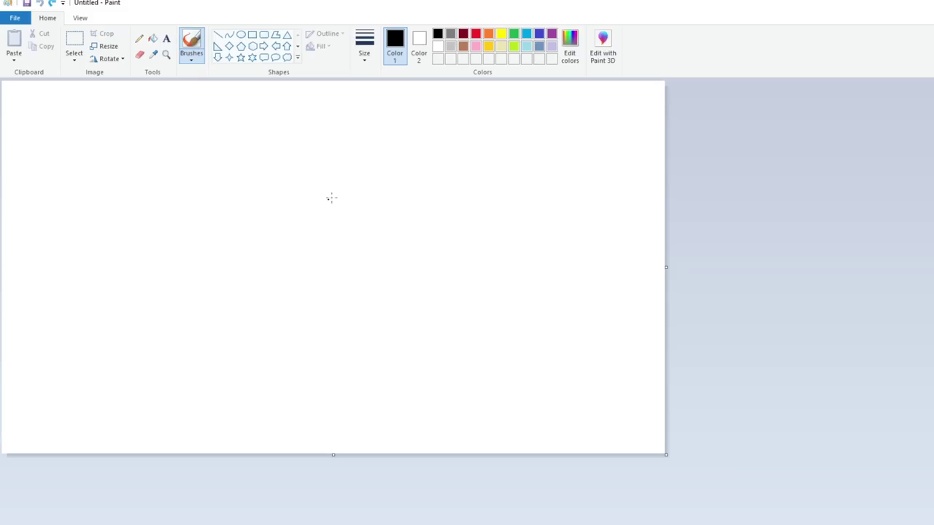
Draw a rounded shape, a short thick bar beside it and a larger irregular shape on the bar's other side.
mouse_move(335, 195)
mouse_down()
mouse_move(270, 233)
mouse_move(369, 233)
mouse_move(335, 192)
mouse_move(385, 209)
mouse_move(367, 210)
mouse_move(379, 215)
mouse_up()
mouse_move(470, 183)
mouse_down()
mouse_move(419, 217)
mouse_move(467, 255)
mouse_move(530, 272)
mouse_move(541, 257)
mouse_move(470, 183)
mouse_up()
mouse_move(435, 277)
mouse_down()
mouse_move(442, 256)
mouse_move(461, 250)
mouse_move(472, 280)
mouse_up()
key(ctrl+z)
drag(517, 202, 546, 214)
key(ctrl+z)
key(ctrl+z)
mouse_move(433, 262)
mouse_down()
mouse_move(494, 167)
mouse_move(500, 286)
mouse_move(406, 264)
mouse_move(449, 199)
mouse_move(482, 283)
mouse_move(407, 275)
mouse_move(391, 201)
mouse_up()
key(ctrl+z)
key(ctrl+z)
key(ctrl+z)
mouse_move(390, 201)
mouse_down()
mouse_move(384, 184)
mouse_move(409, 230)
mouse_up()
key(ctrl+z)
mouse_move(415, 272)
mouse_down()
mouse_move(531, 179)
mouse_move(527, 216)
mouse_up()
key(ctrl+z)
key(ctrl+z)
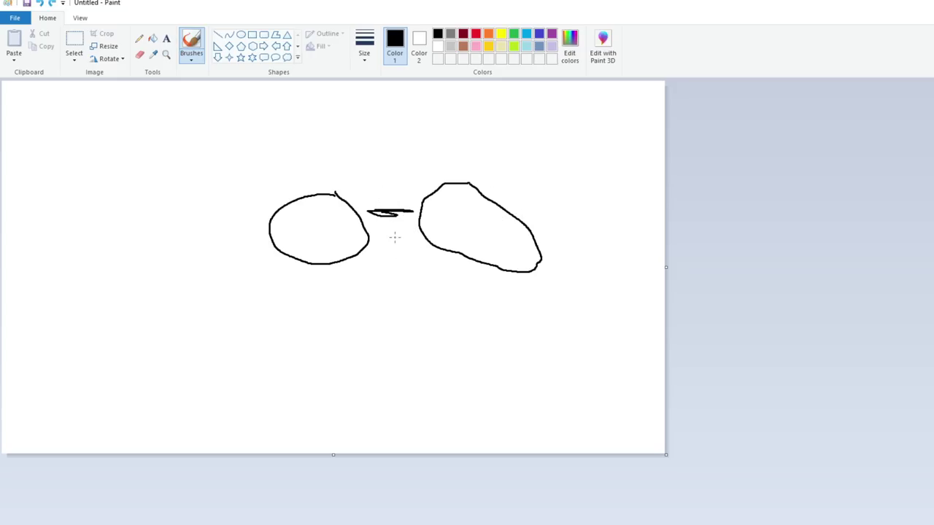
drag(396, 238, 483, 167)
drag(446, 142, 511, 184)
key(ctrl+z)
key(ctrl+z)
Try an arrow from below the bar into the right shape with crossed strokes at its tip, and undo it.
mouse_move(398, 255)
mouse_down()
mouse_move(438, 233)
mouse_move(439, 241)
mouse_up()
mouse_move(463, 207)
mouse_down()
mouse_move(484, 236)
mouse_move(456, 231)
mouse_up()
drag(449, 212, 489, 235)
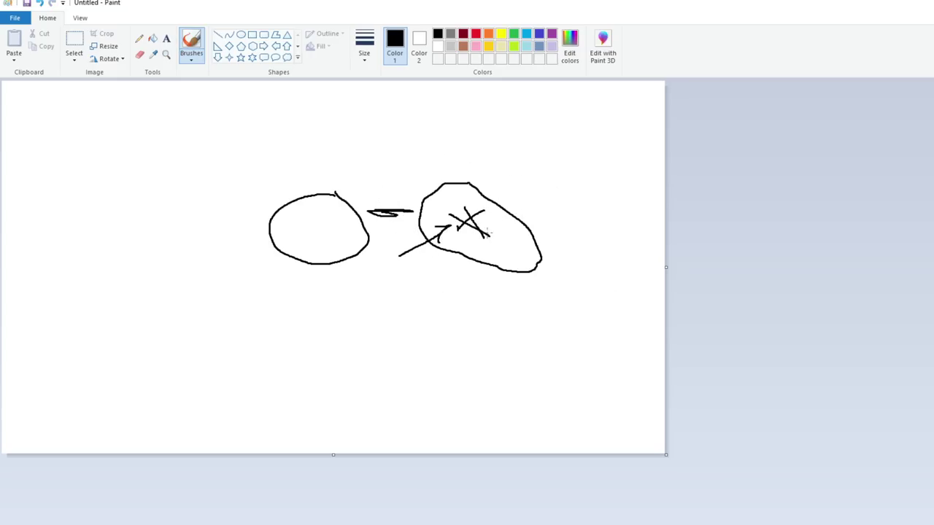
drag(476, 200, 472, 247)
key(ctrl+z)
key(ctrl+z)
key(ctrl+z)
key(ctrl+z)
key(ctrl+z)
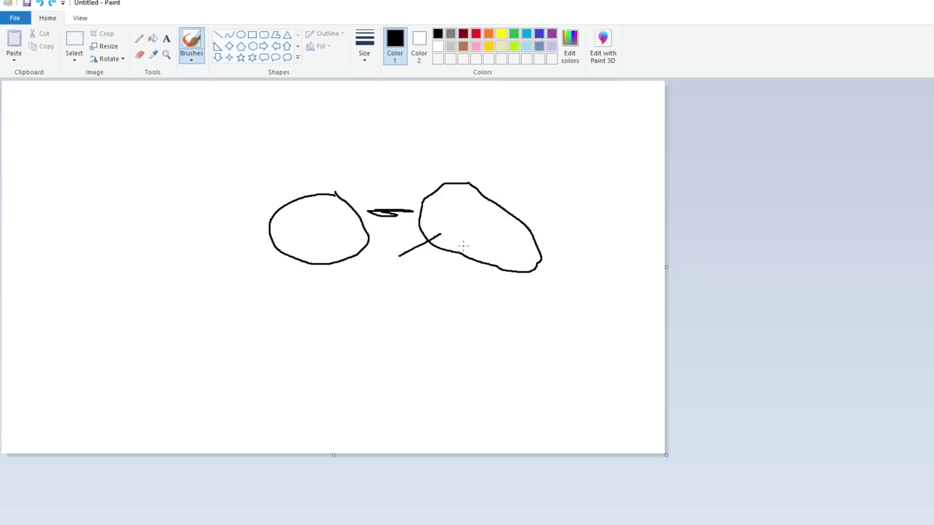
key(ctrl+z)
Try a curved arrow into the middle of the right shape ending in a star of strokes, and undo it.
mouse_move(417, 262)
mouse_down()
mouse_move(483, 221)
mouse_move(490, 245)
mouse_up()
drag(465, 204, 487, 237)
mouse_move(453, 232)
mouse_down()
mouse_move(494, 215)
mouse_move(475, 248)
mouse_up()
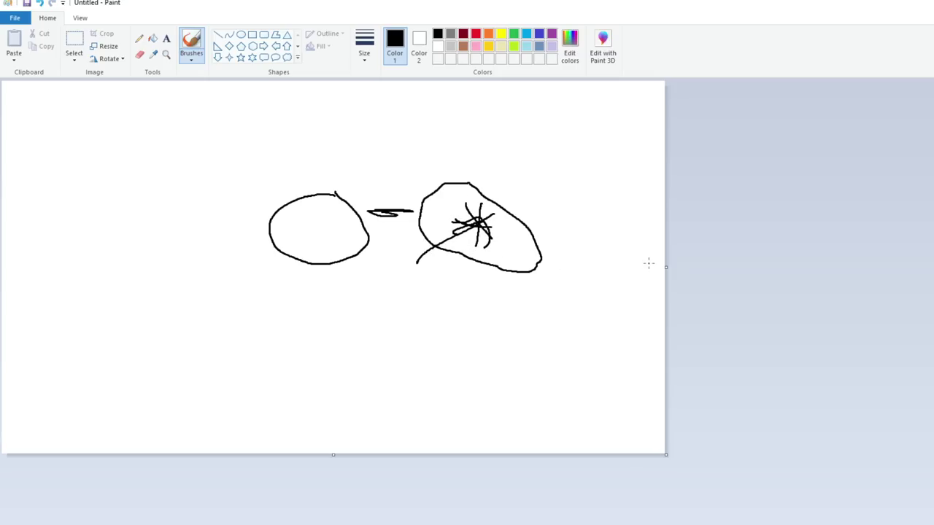
key(ctrl+z)
key(ctrl+z)
key(ctrl+z)
key(ctrl+z)
key(ctrl+z)
key(ctrl+z)
key(ctrl+z)
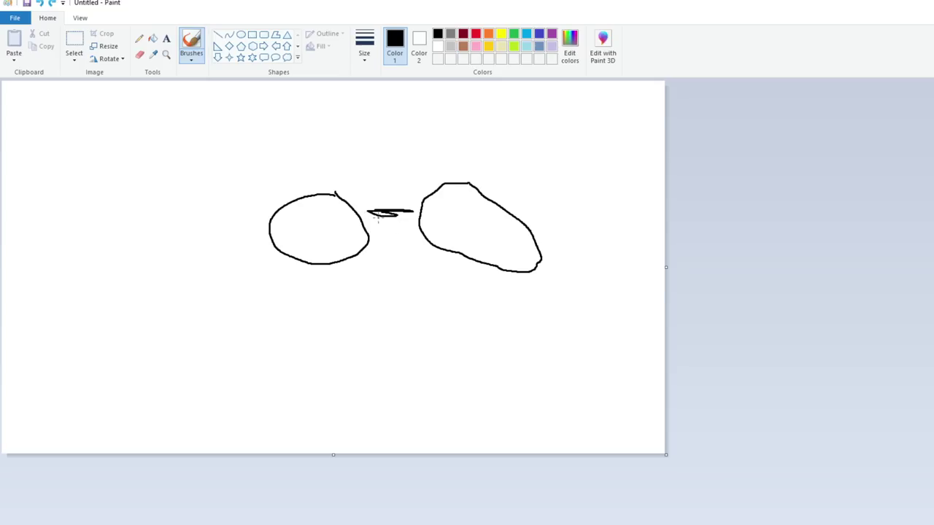
Draw a circle beneath the bar, an arrow sweeping under the left shape, an arrow from the lower right, and thicken the bar.
mouse_move(394, 225)
mouse_down()
mouse_move(404, 227)
mouse_move(393, 224)
mouse_up()
mouse_move(402, 265)
mouse_down()
mouse_move(225, 280)
mouse_move(230, 310)
mouse_up()
mouse_move(482, 318)
mouse_down()
mouse_move(459, 302)
mouse_move(432, 255)
mouse_move(406, 252)
mouse_move(400, 260)
mouse_up()
drag(366, 214, 431, 214)
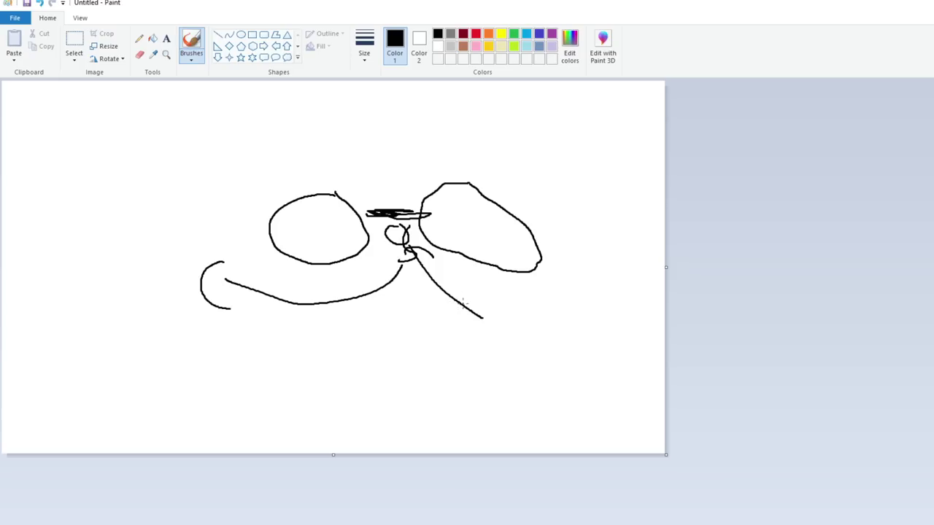
Undo the circle, both arrows and the extra strokes on the bar.
key(ctrl+z)
key(ctrl+z)
key(ctrl+z)
key(ctrl+z)
key(ctrl+z)
key(ctrl+z)
key(ctrl+z)
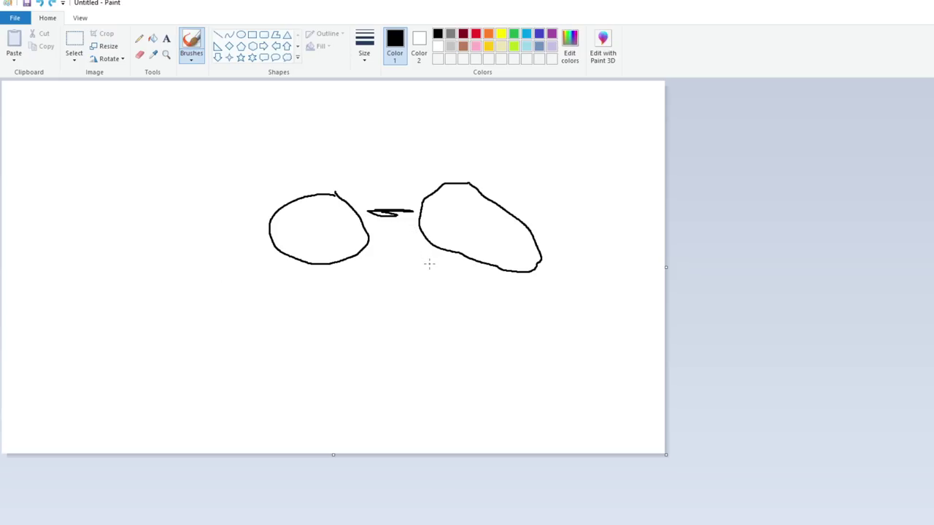
Undo a trial stroke running from the lower right toward the bar, and draw loops around the right shape.
drag(501, 317, 409, 243)
key(ctrl+z)
mouse_move(446, 277)
mouse_down()
mouse_move(400, 231)
mouse_move(400, 186)
mouse_move(498, 177)
mouse_move(558, 251)
mouse_move(461, 270)
mouse_move(423, 186)
mouse_move(554, 219)
mouse_up()
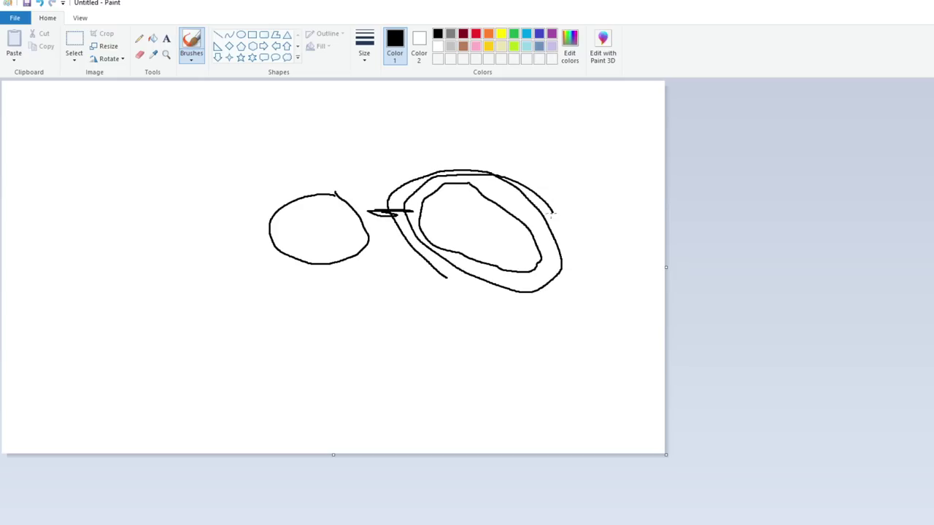
Undo the loops and the outline of the right shape.
key(ctrl+z)
key(ctrl+z)
key(ctrl+z)
Try a new rounded outline for the right shape and a stroke extending the bar toward it, and undo both.
mouse_move(454, 191)
mouse_down()
mouse_move(424, 239)
mouse_move(492, 269)
mouse_move(544, 275)
mouse_move(558, 249)
mouse_move(460, 193)
mouse_up()
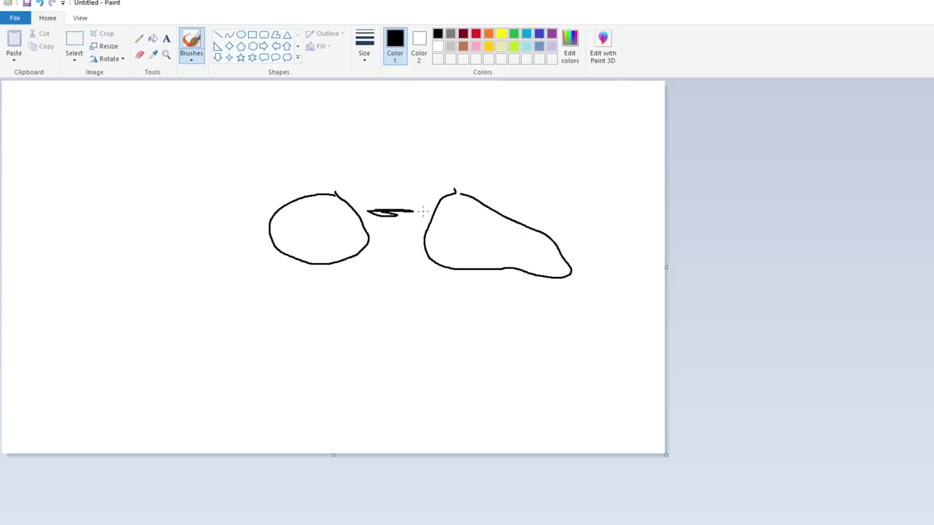
drag(390, 216, 434, 213)
key(ctrl+z)
key(ctrl+z)
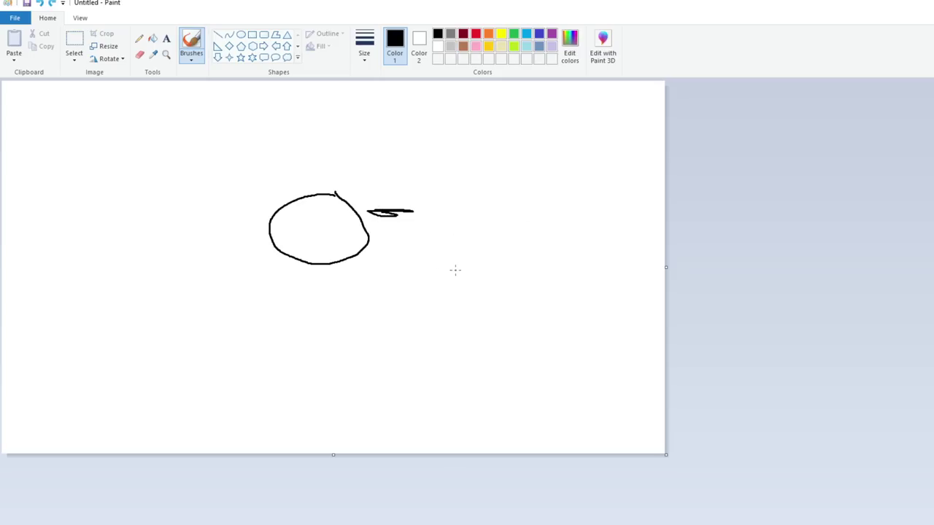
Undo a trial curve and the horizontal bar, and draw a short thick diagonal bar beside the left circle.
mouse_move(480, 197)
mouse_down()
mouse_move(501, 267)
mouse_move(538, 252)
mouse_up()
key(ctrl+z)
key(ctrl+z)
drag(368, 198, 393, 232)
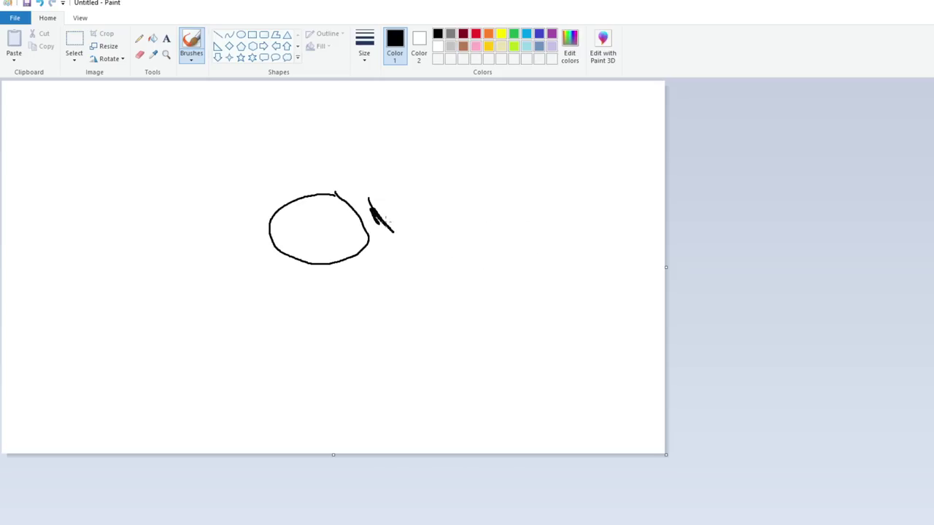
Draw the right shape with loops around it, lines and small arrows meeting at the bar, and a curved arrow to the upper left.
mouse_move(428, 191)
mouse_down()
mouse_move(421, 229)
mouse_move(538, 267)
mouse_move(447, 198)
mouse_move(568, 228)
mouse_move(405, 240)
mouse_move(556, 244)
mouse_move(387, 223)
mouse_move(430, 222)
mouse_up()
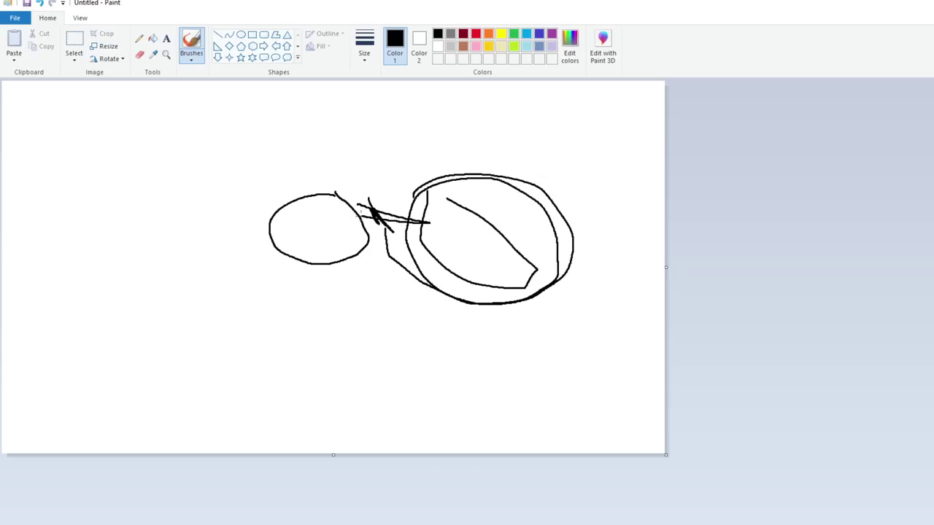
drag(361, 218, 397, 215)
drag(406, 262, 394, 232)
drag(408, 249, 421, 223)
mouse_move(404, 337)
mouse_down()
mouse_move(385, 261)
mouse_move(412, 281)
mouse_up()
drag(363, 211, 399, 222)
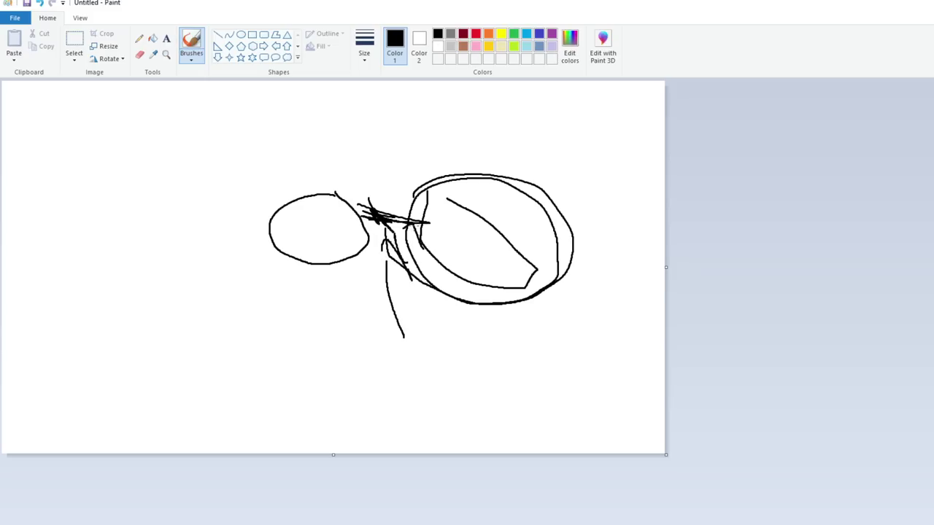
mouse_move(372, 186)
mouse_down()
mouse_move(383, 197)
mouse_move(178, 121)
mouse_up()
mouse_move(203, 109)
mouse_down()
mouse_move(148, 135)
mouse_move(182, 158)
mouse_up()
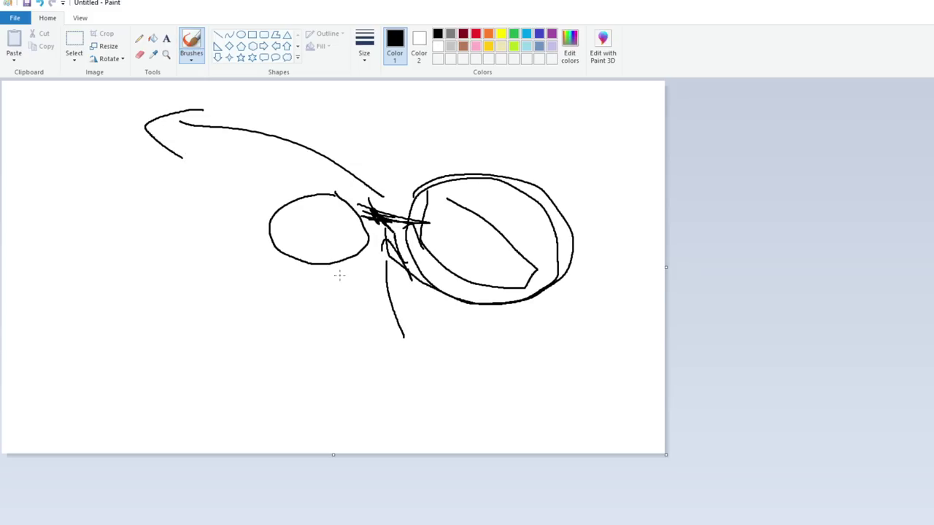
Undo the curved arrow, the strokes around the bar, and the right shape with its loops.
key(ctrl+z)
key(ctrl+z)
key(ctrl+z)
key(ctrl+z)
key(ctrl+z)
key(ctrl+z)
key(ctrl+z)
key(ctrl+z)
key(ctrl+z)
key(ctrl+z)
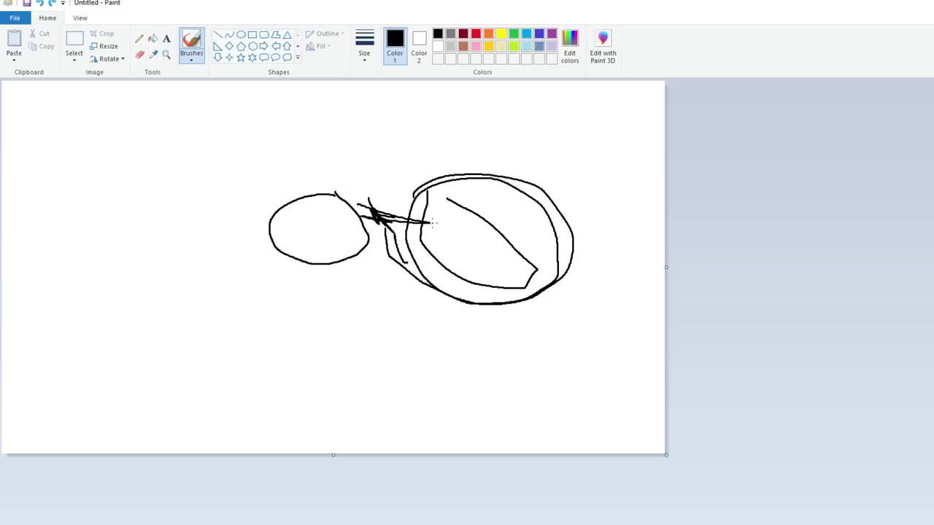
key(ctrl+z)
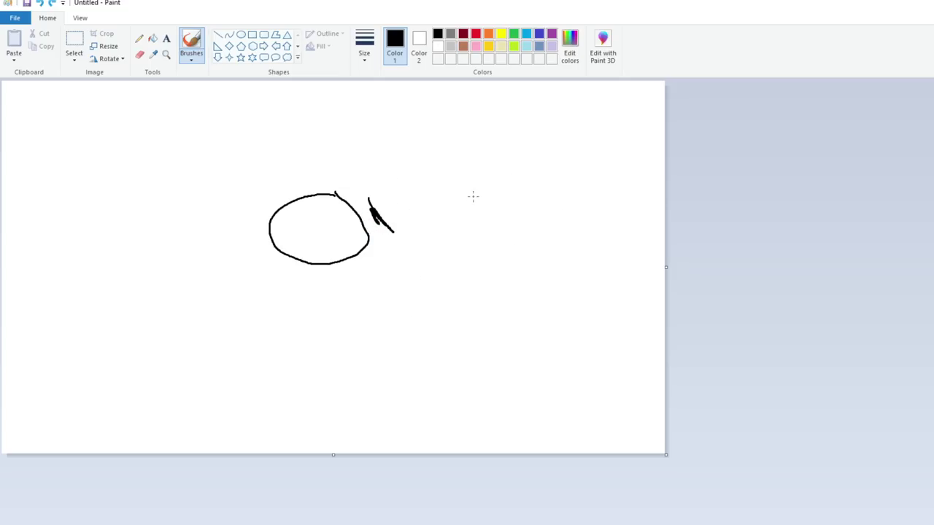
Draw a slanted rounded shape right of the bar and an arrow rising from below toward the gap between the shapes.
mouse_move(500, 202)
mouse_down()
mouse_move(469, 205)
mouse_move(497, 266)
mouse_move(555, 273)
mouse_move(551, 240)
mouse_move(493, 194)
mouse_up()
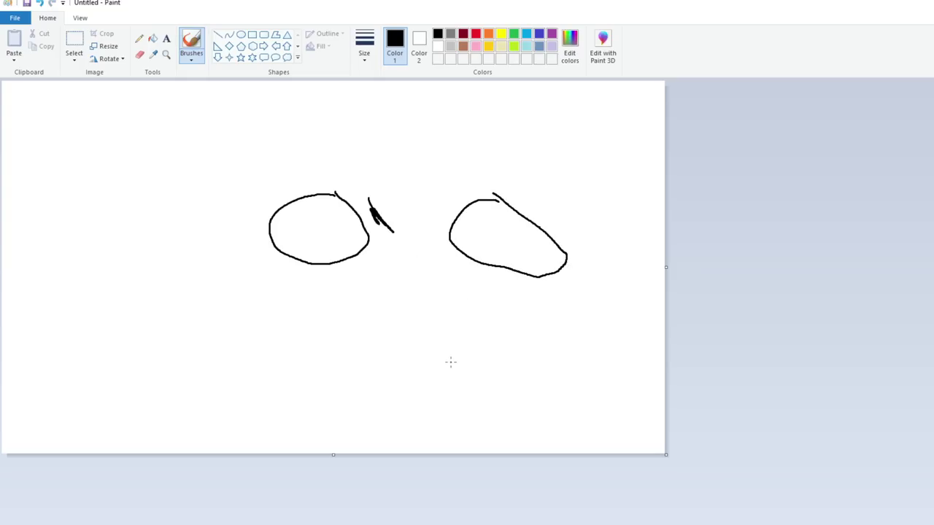
drag(421, 288, 451, 361)
mouse_move(414, 267)
mouse_down()
mouse_move(433, 292)
mouse_move(409, 296)
mouse_move(414, 280)
mouse_up()
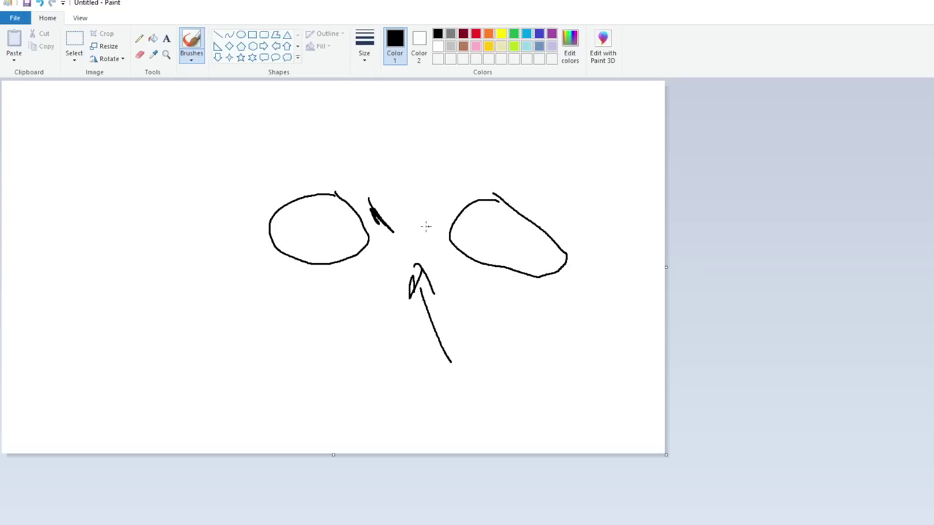
Thicken the diagonal bar and draw arrows curving around the right shape and running down to the lower right.
drag(385, 213, 376, 223)
mouse_move(415, 195)
mouse_down()
mouse_move(563, 215)
mouse_move(576, 237)
mouse_move(583, 216)
mouse_up()
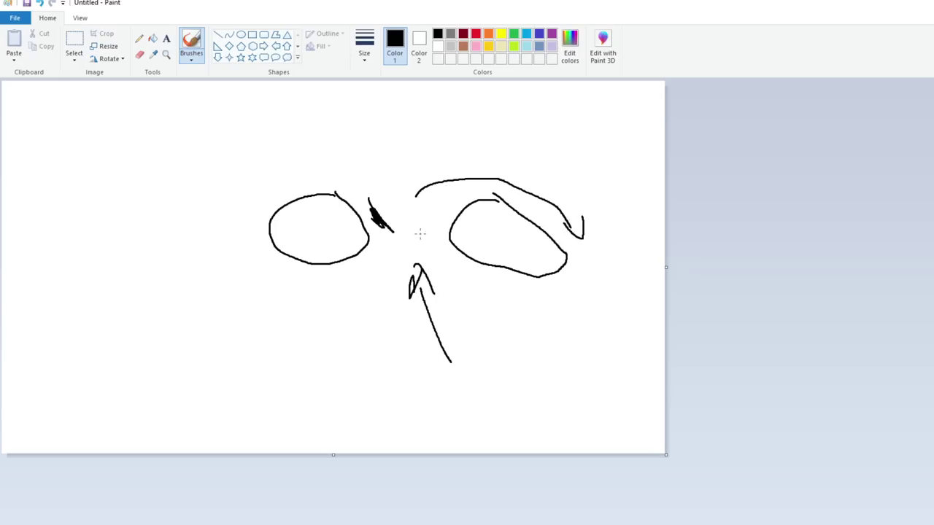
drag(455, 265, 483, 267)
mouse_move(437, 257)
mouse_down()
mouse_move(425, 208)
mouse_move(482, 170)
mouse_move(524, 187)
mouse_up()
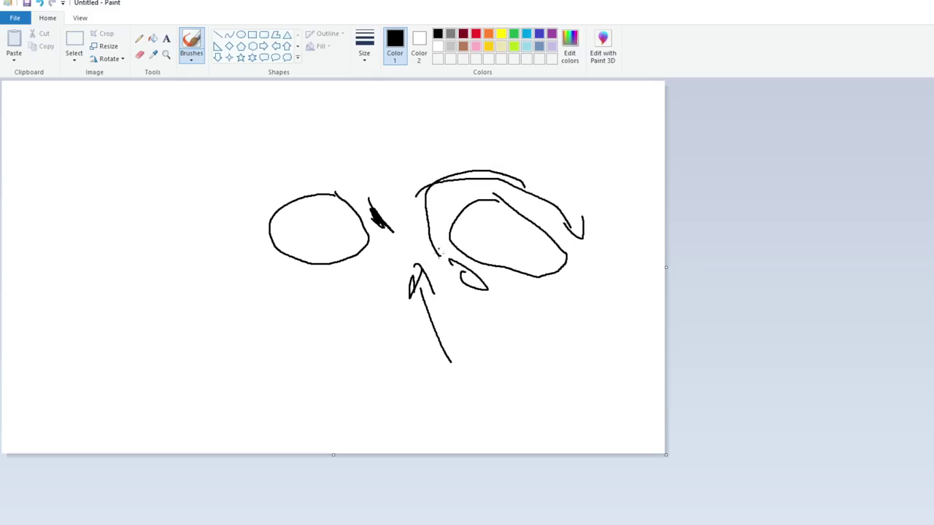
mouse_move(440, 253)
mouse_down()
mouse_move(458, 176)
mouse_move(482, 183)
mouse_move(458, 197)
mouse_up()
drag(540, 187, 625, 339)
drag(641, 277, 648, 329)
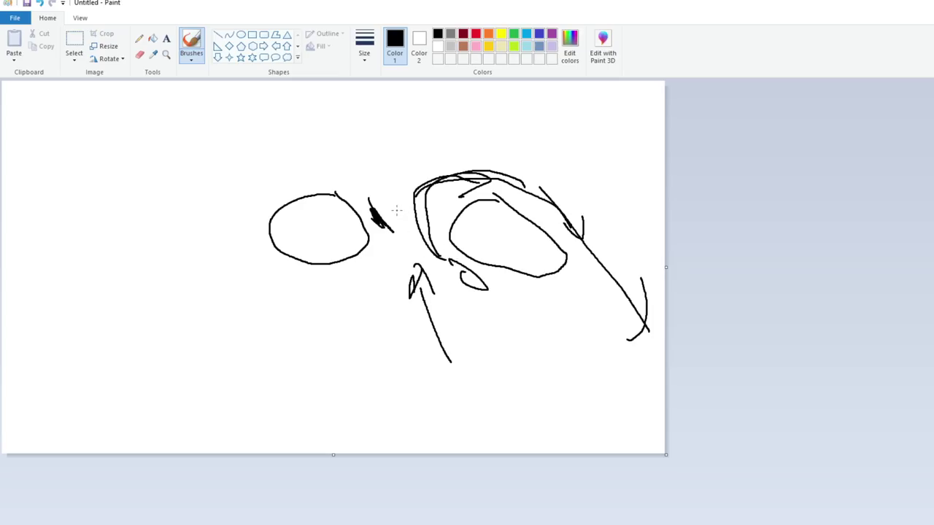
Draw a line linking both shapes, a small circle in the lower-right corner, and a long diagonal line across the left circle.
drag(291, 219, 506, 254)
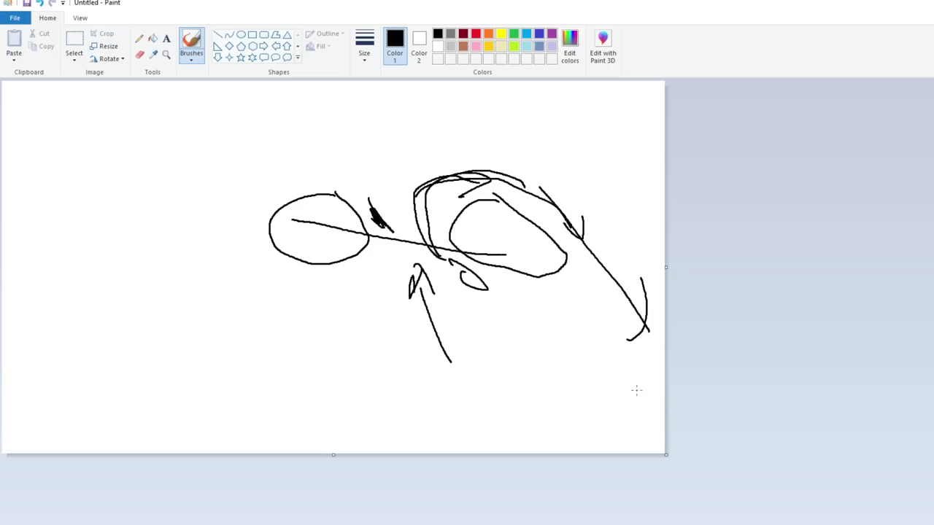
mouse_move(636, 388)
mouse_down()
mouse_move(649, 420)
mouse_move(656, 392)
mouse_move(633, 391)
mouse_up()
mouse_move(467, 299)
mouse_down()
mouse_move(171, 117)
mouse_move(253, 127)
mouse_up()
Undo the diagonal and linking lines, the corner circle, and the arrows around the right shape.
key(ctrl+z)
key(ctrl+z)
key(ctrl+z)
key(ctrl+z)
key(ctrl+z)
key(ctrl+z)
key(ctrl+z)
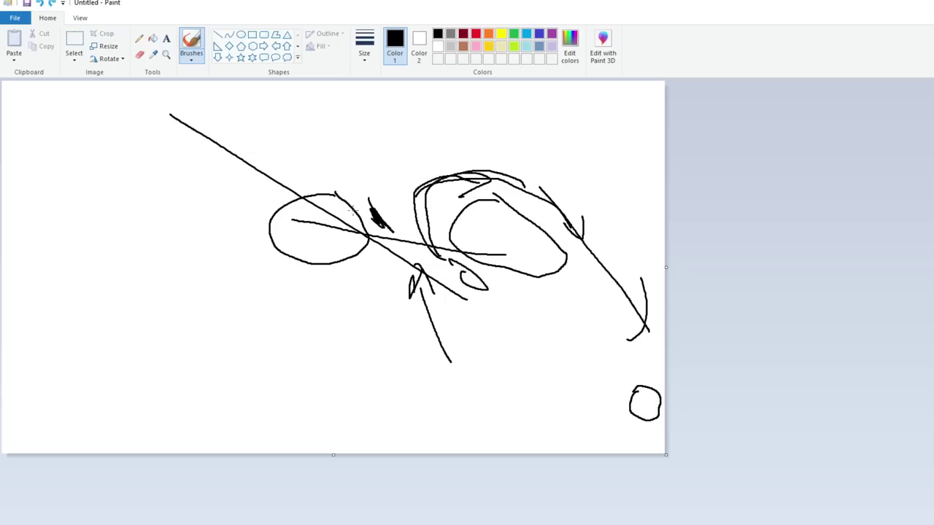
key(ctrl+z)
key(ctrl+z)
key(ctrl+z)
key(ctrl+z)
key(ctrl+z)
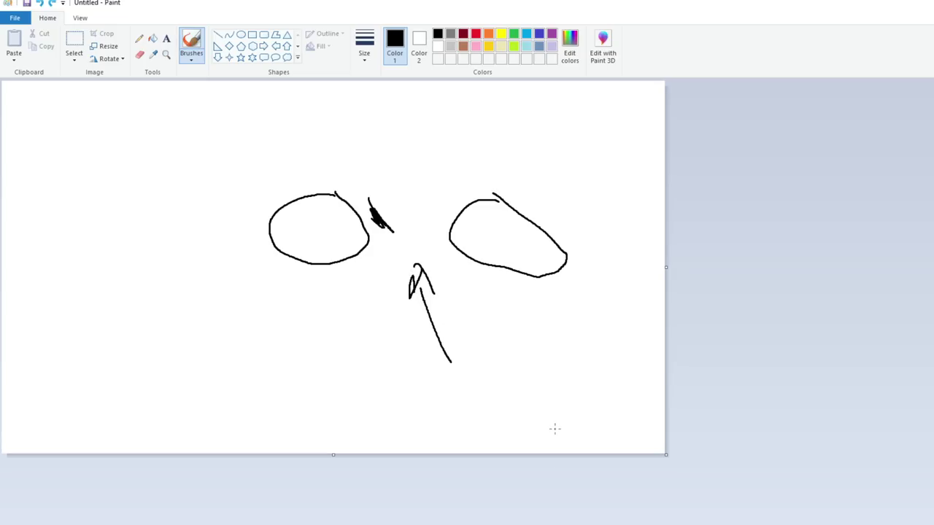
Draw a small circle in the lower-right corner, then try and undo an arrow past the right shape and a stroke at the bar.
mouse_move(627, 388)
mouse_down()
mouse_move(610, 411)
mouse_move(631, 384)
mouse_up()
mouse_move(499, 171)
mouse_down()
mouse_move(610, 279)
mouse_move(601, 283)
mouse_move(637, 257)
mouse_up()
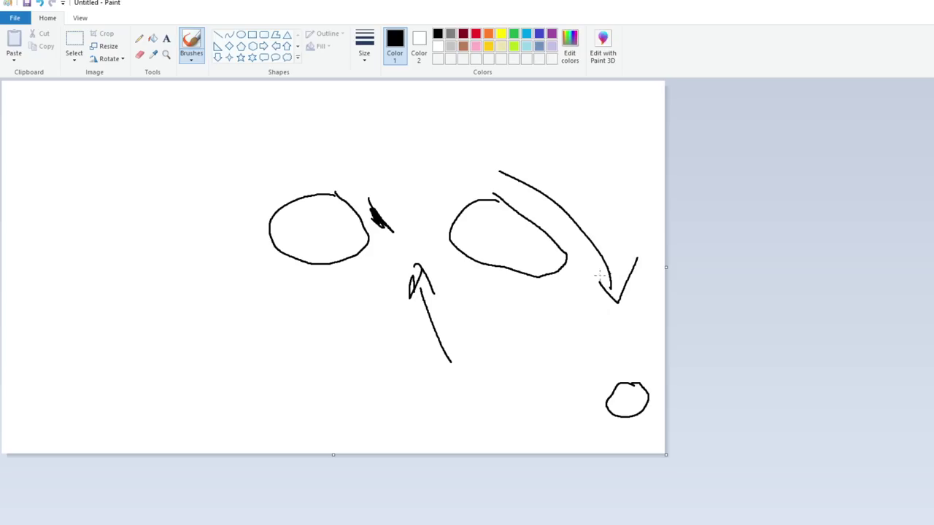
key(ctrl+z)
key(ctrl+z)
mouse_move(375, 210)
mouse_down()
mouse_move(382, 218)
mouse_move(449, 219)
mouse_move(429, 222)
mouse_up()
key(ctrl+z)
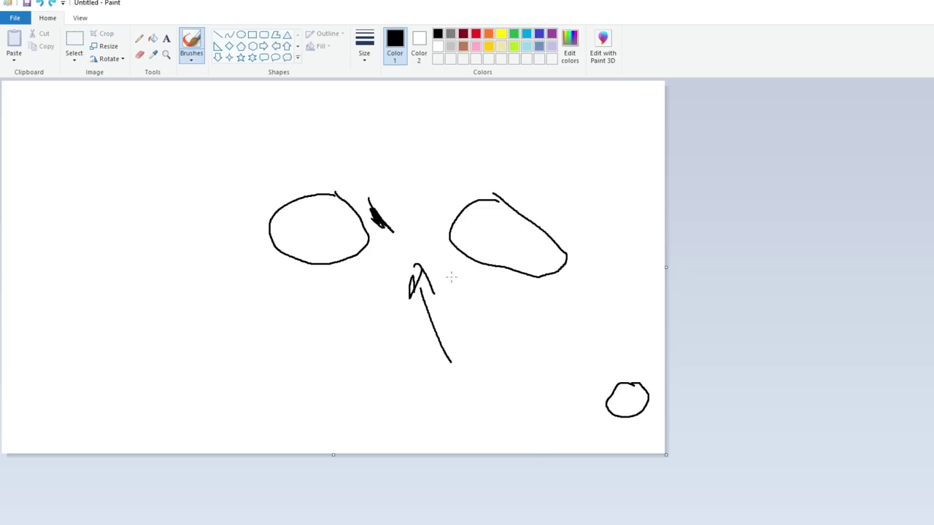
Try a small loop above the bar and a long arrow through the gap to the upper left, and undo them.
drag(376, 175, 373, 174)
key(ctrl+z)
mouse_move(433, 291)
mouse_down()
mouse_move(366, 200)
mouse_move(242, 107)
mouse_up()
drag(215, 136, 279, 116)
key(ctrl+z)
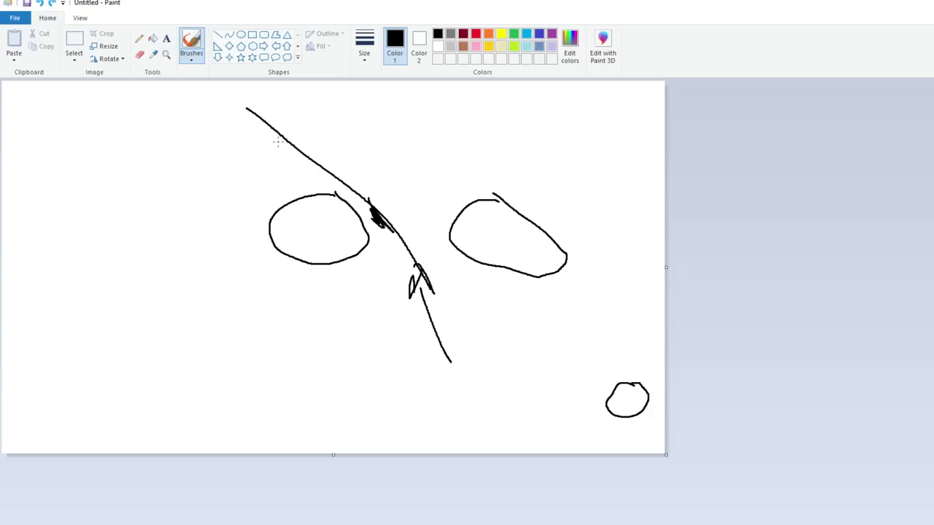
key(ctrl+z)
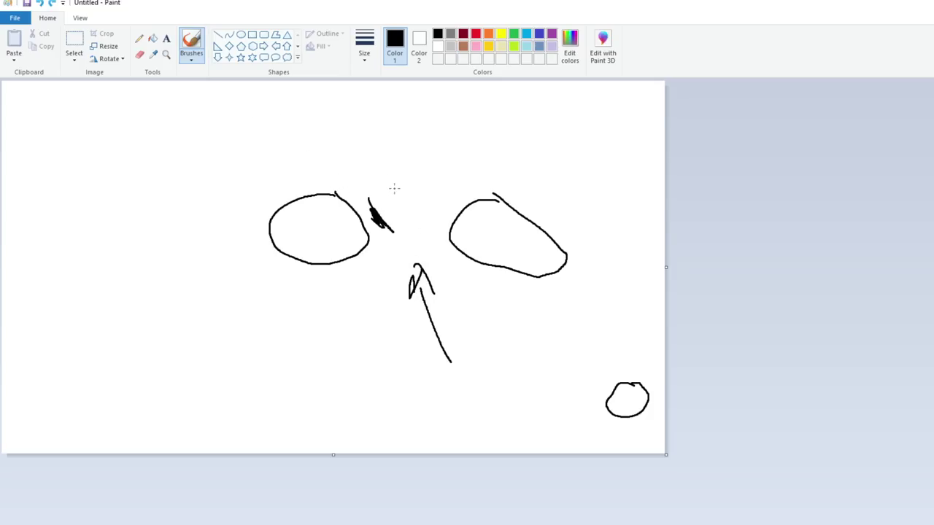
Cross out the lower-right circle, and draw a small loop above the bar with an arrow arching over the right shape.
drag(616, 386, 643, 411)
drag(638, 385, 611, 413)
mouse_move(386, 184)
mouse_down()
mouse_move(467, 171)
mouse_move(568, 206)
mouse_move(556, 206)
mouse_up()
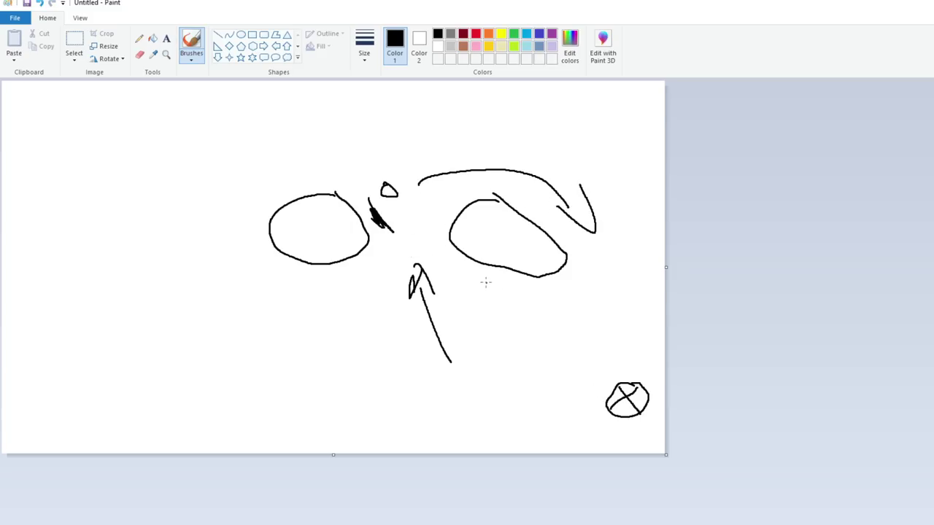
Draw an arrow wrapping beneath the right shape and a second route over it down to the crossed circle.
drag(474, 265, 480, 280)
mouse_move(584, 235)
mouse_down()
mouse_move(547, 295)
mouse_move(482, 310)
mouse_up()
mouse_move(417, 203)
mouse_down()
mouse_move(476, 180)
mouse_move(542, 213)
mouse_move(533, 215)
mouse_move(547, 201)
mouse_move(578, 233)
mouse_move(617, 390)
mouse_up()
drag(621, 390, 636, 355)
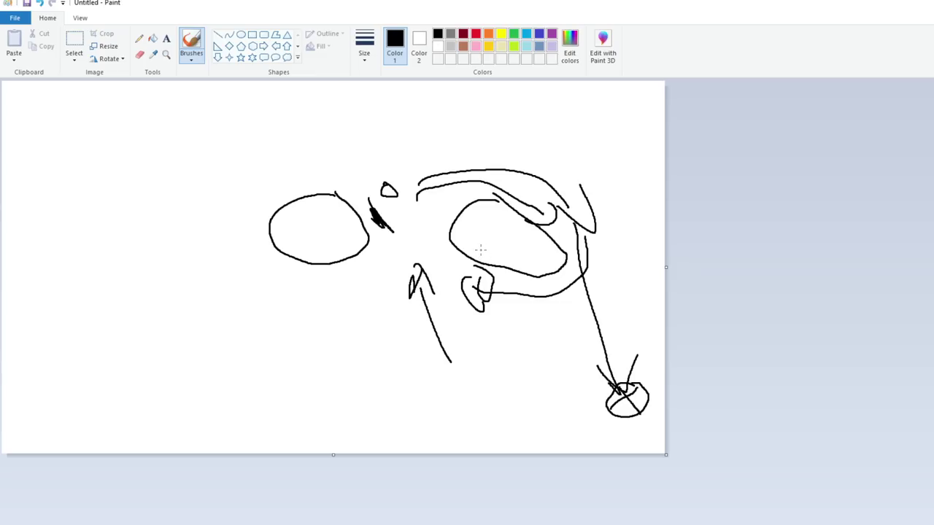
Undo the routes around the right shape, the small loop above the bar, and the crossed circle.
key(ctrl+z)
key(ctrl+z)
key(ctrl+z)
key(ctrl+z)
key(ctrl+z)
key(ctrl+z)
key(ctrl+z)
key(ctrl+z)
key(ctrl+z)
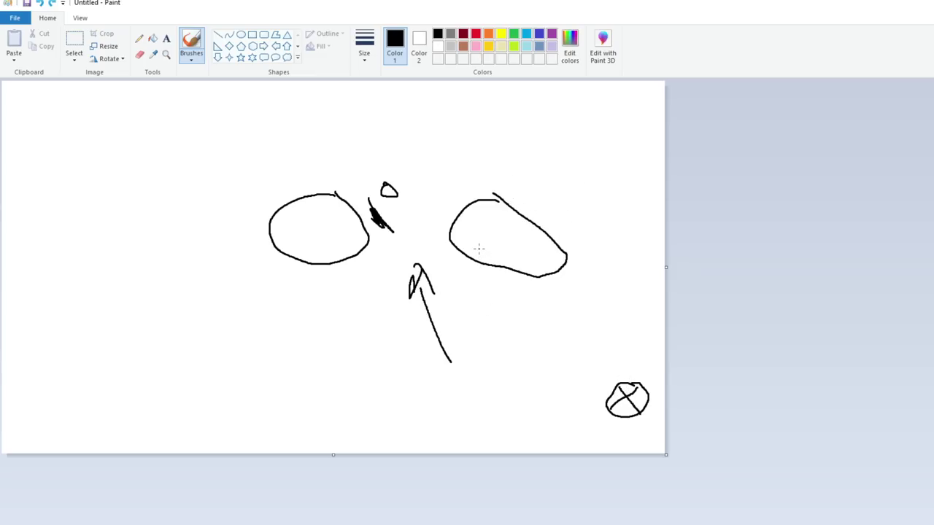
key(ctrl+z)
key(ctrl+z)
key(ctrl+z)
key(ctrl+z)
Redraw the crossed circle in the lower right, undo a trial loop above the bar, and draw a long diagonal arrow to the upper left.
mouse_move(626, 381)
mouse_down()
mouse_move(616, 404)
mouse_move(617, 375)
mouse_move(641, 396)
mouse_up()
drag(619, 400, 639, 383)
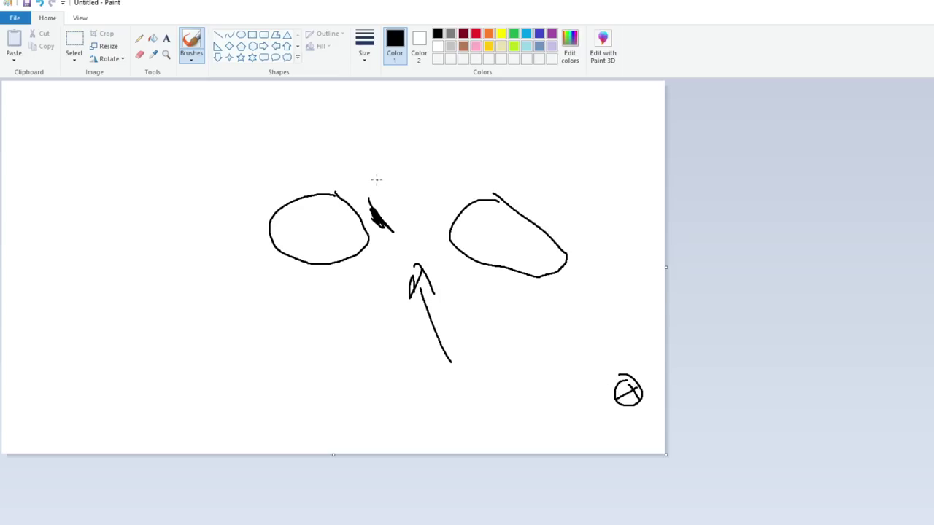
drag(376, 178, 382, 191)
key(ctrl+z)
mouse_move(616, 376)
mouse_down()
mouse_move(636, 400)
mouse_move(617, 399)
mouse_move(647, 403)
mouse_up()
drag(468, 307, 143, 114)
drag(121, 108, 133, 124)
Undo the long diagonal arrow, the crossed circle, the arrow below the gap, and the extra strokes on the bar.
key(ctrl+z)
key(ctrl+z)
key(ctrl+z)
key(ctrl+z)
key(ctrl+z)
key(ctrl+z)
key(ctrl+z)
key(ctrl+z)
key(ctrl+z)
key(ctrl+z)
key(ctrl+z)
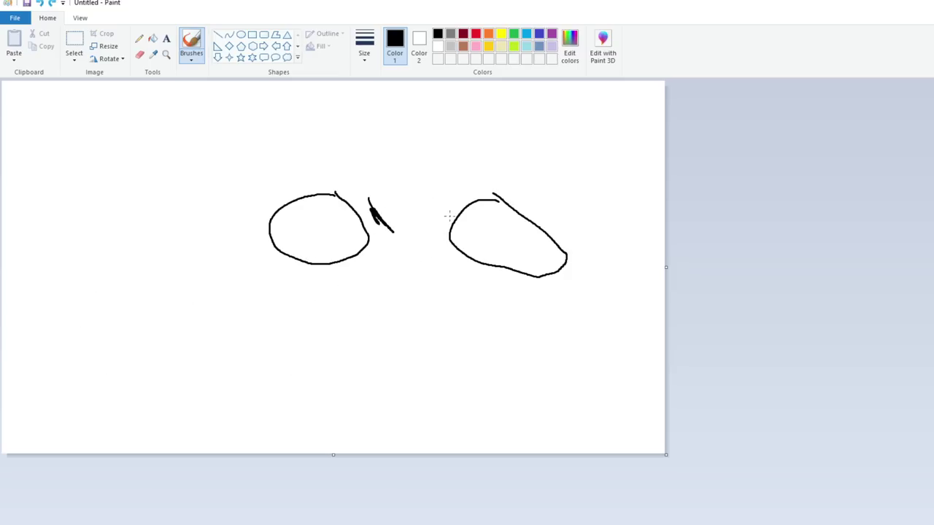
Draw four small circles around the two shapes, and cross out the top one and the one beside the right shape.
mouse_move(587, 270)
mouse_down()
mouse_move(578, 286)
mouse_move(588, 269)
mouse_up()
drag(307, 87, 301, 87)
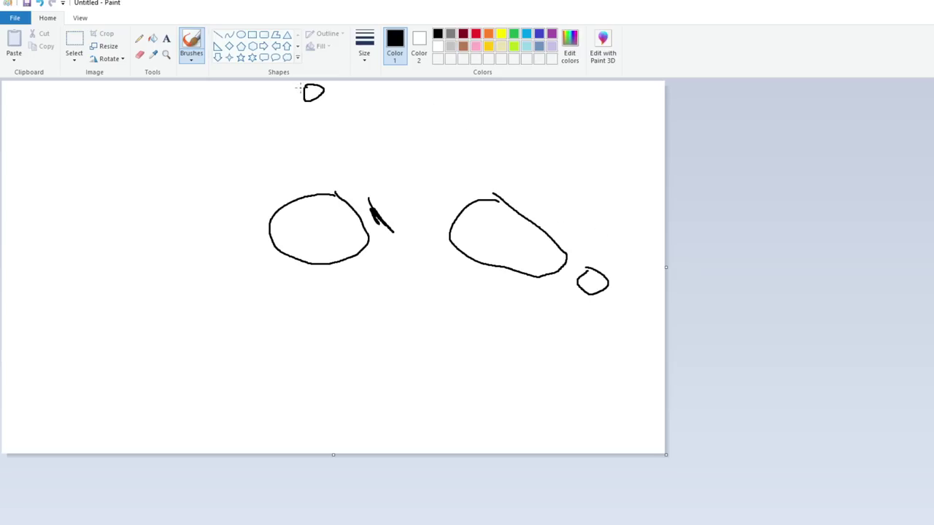
drag(49, 177, 39, 179)
drag(64, 394, 78, 376)
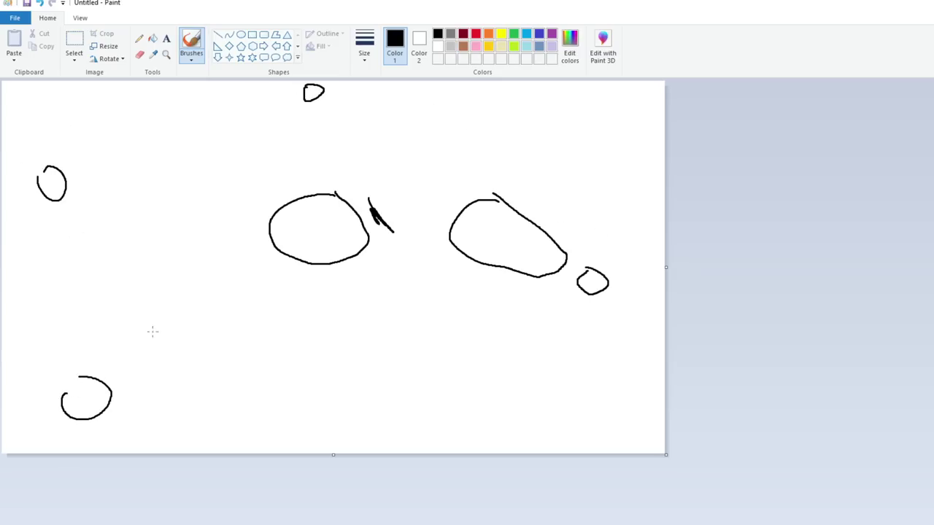
mouse_move(581, 266)
mouse_down()
mouse_move(624, 305)
mouse_move(563, 312)
mouse_up()
mouse_move(303, 85)
mouse_down()
mouse_move(324, 104)
mouse_move(295, 99)
mouse_move(350, 96)
mouse_up()
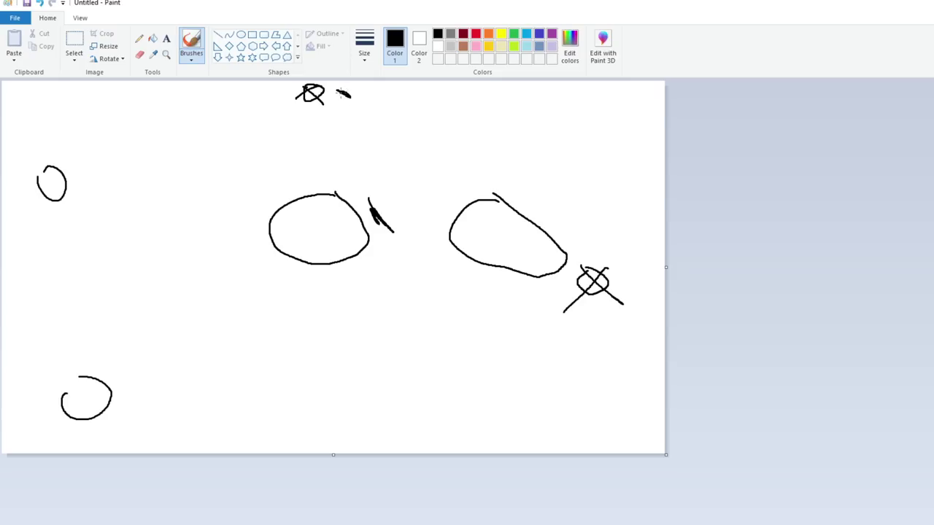
Draw an arrow toward the top crossed circle, and a scribble and arrow segments leading up from the right crossed circle.
mouse_move(269, 113)
mouse_down()
mouse_move(220, 156)
mouse_move(270, 118)
mouse_up()
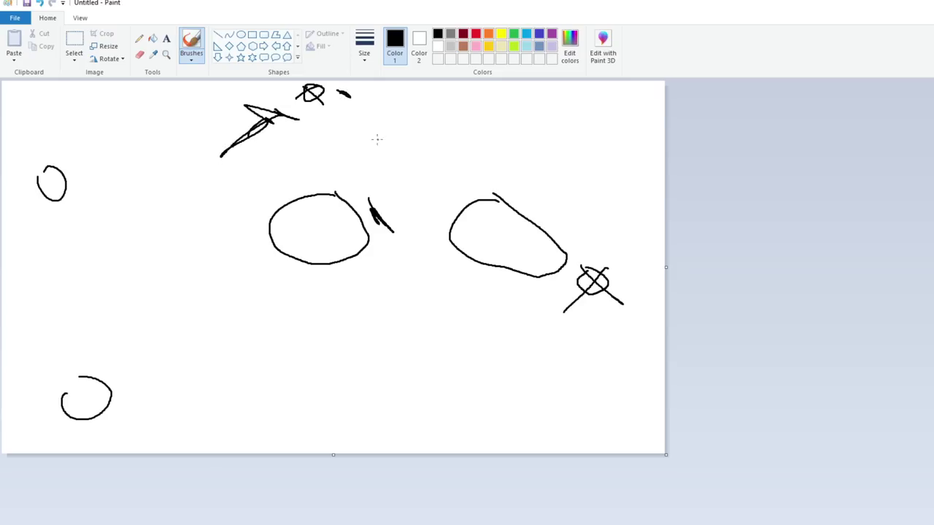
mouse_move(595, 255)
mouse_down()
mouse_move(607, 255)
mouse_move(580, 269)
mouse_up()
mouse_move(558, 207)
mouse_down()
mouse_move(605, 235)
mouse_move(590, 206)
mouse_up()
drag(520, 178, 336, 101)
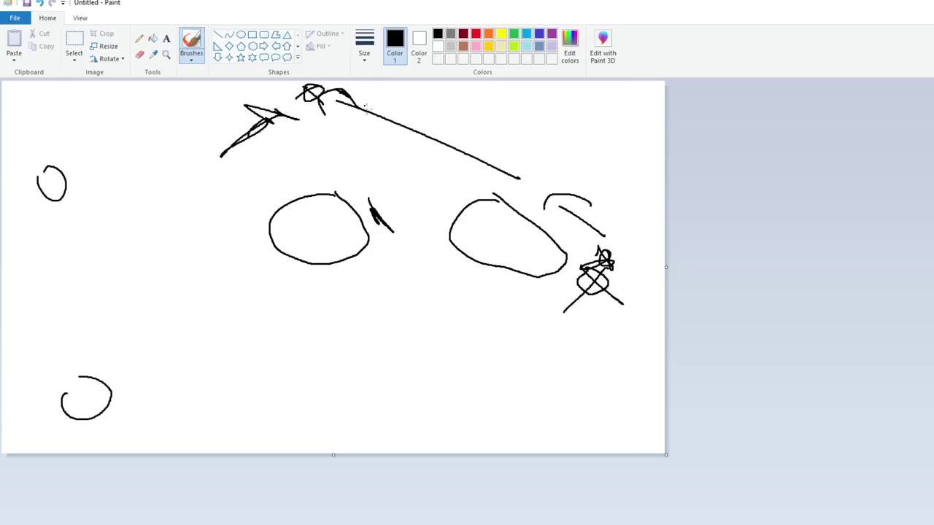
Undo the arrows, crosses, and all four small circles around the shapes.
key(ctrl+z)
key(ctrl+z)
key(ctrl+z)
key(ctrl+z)
key(ctrl+z)
key(ctrl+z)
key(ctrl+z)
key(ctrl+z)
key(ctrl+z)
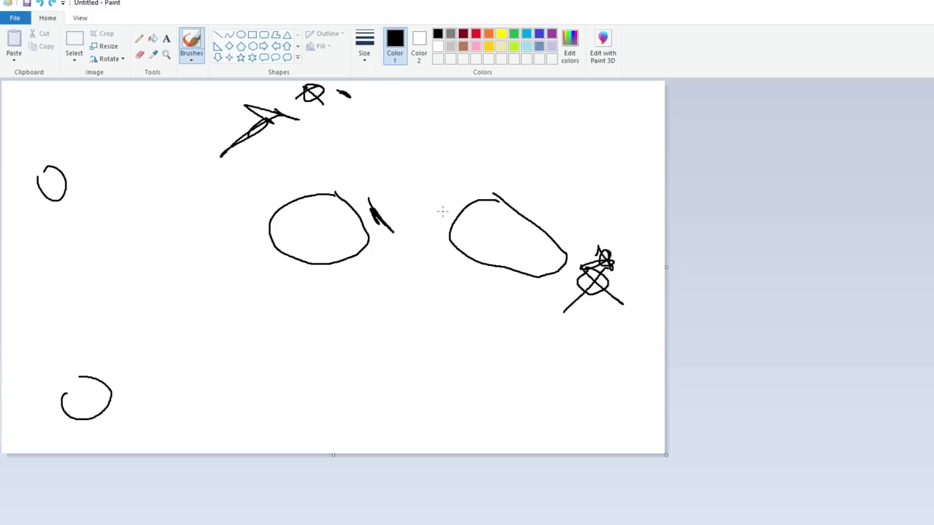
key(ctrl+z)
key(ctrl+z)
key(ctrl+z)
key(ctrl+z)
key(ctrl+z)
key(ctrl+z)
key(ctrl+z)
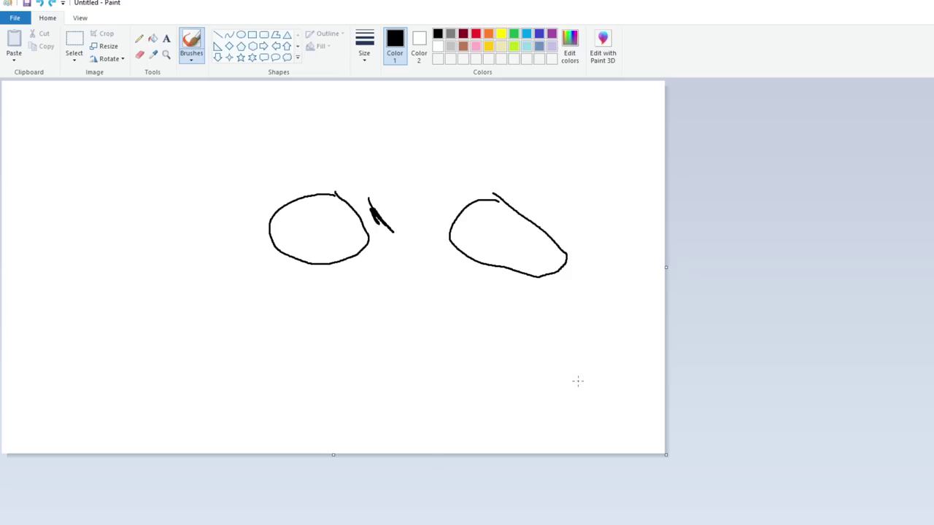
Draw a small circle at the lower right, another at the upper left, and a row of three smaller ones beside it.
drag(577, 381, 571, 363)
drag(129, 125, 146, 152)
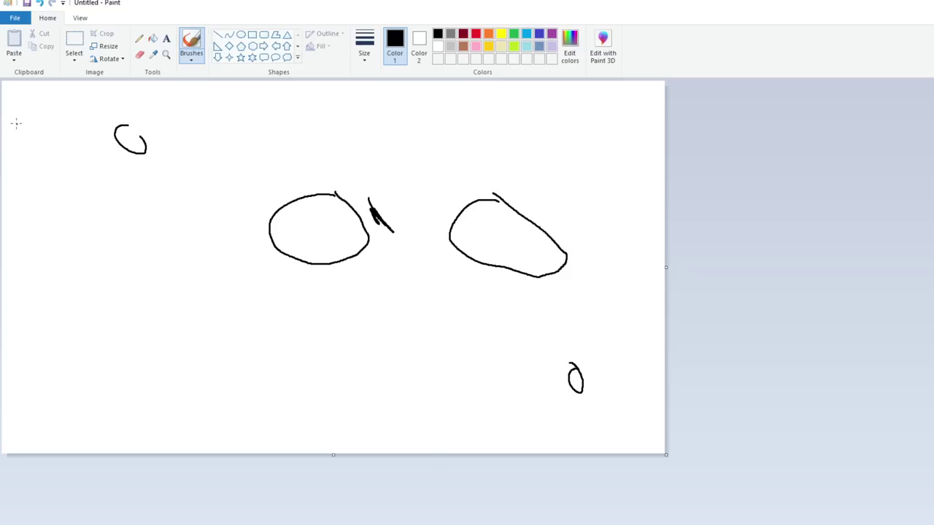
drag(23, 119, 37, 120)
mouse_move(48, 121)
mouse_down()
mouse_move(51, 135)
mouse_move(64, 119)
mouse_up()
Draw two long arrows sweeping from the left toward the lower-right circle, and an arrow from that circle toward the gap between the shapes.
drag(76, 165, 390, 340)
mouse_move(320, 333)
mouse_down()
mouse_move(413, 351)
mouse_move(386, 315)
mouse_up()
mouse_move(213, 314)
mouse_down()
mouse_move(521, 401)
mouse_move(621, 397)
mouse_move(543, 383)
mouse_up()
mouse_move(552, 382)
mouse_down()
mouse_move(575, 376)
mouse_move(579, 352)
mouse_move(528, 369)
mouse_move(421, 282)
mouse_up()
drag(410, 280, 457, 299)
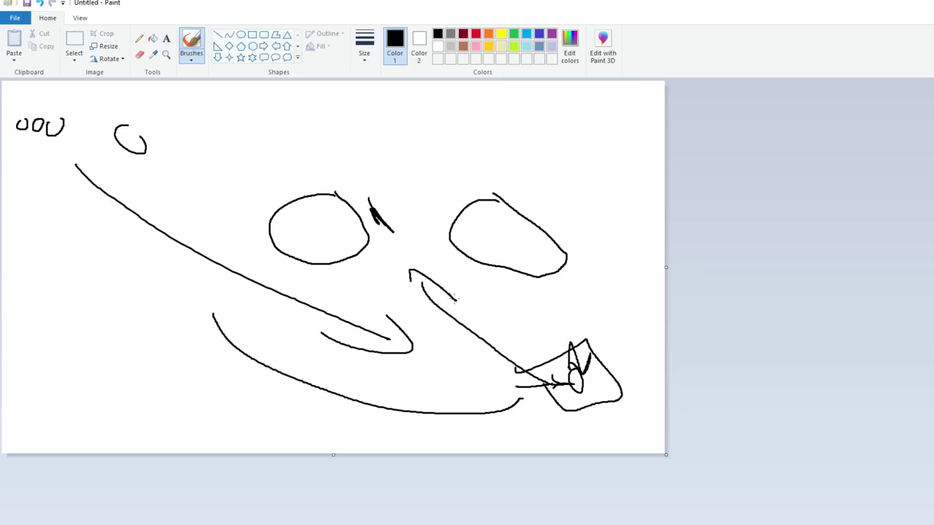
Draw a cluster of four small circles along the left edge, below the start of the long arrow.
mouse_move(66, 266)
mouse_down()
mouse_move(51, 270)
mouse_move(66, 266)
mouse_up()
drag(49, 297, 47, 299)
mouse_move(25, 324)
mouse_down()
mouse_move(53, 338)
mouse_move(37, 327)
mouse_up()
mouse_move(53, 322)
mouse_down()
mouse_move(70, 343)
mouse_move(42, 348)
mouse_up()
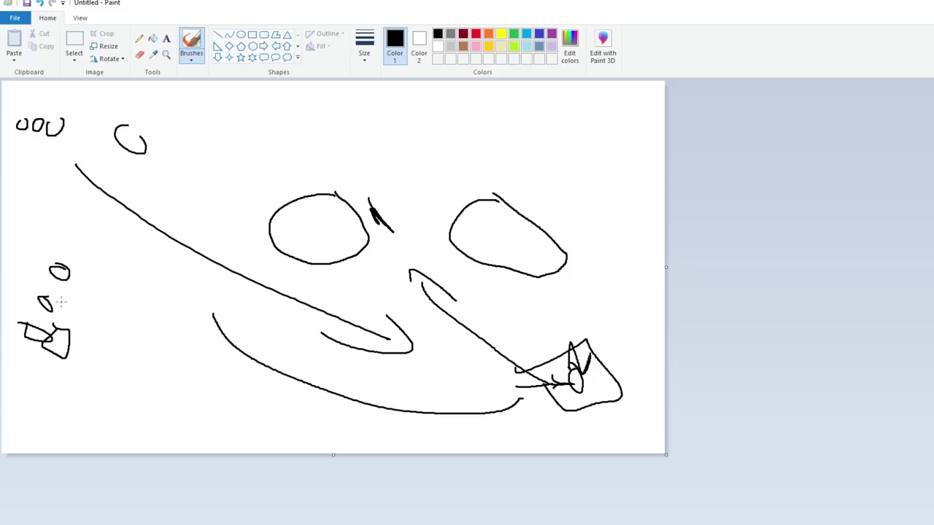
Draw two more small circles beside the cluster along the canvas's left edge.
drag(95, 286, 63, 303)
drag(69, 268, 81, 276)
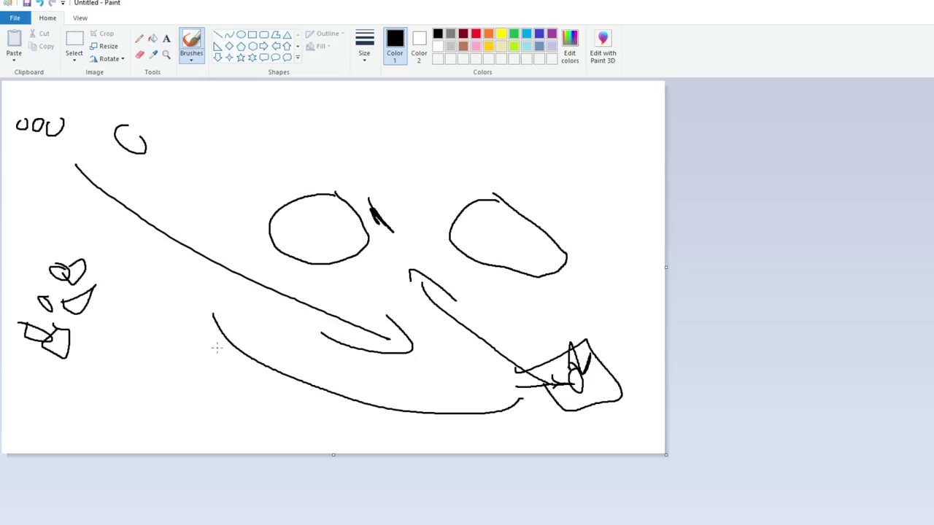
Undo the small circles, outlines and arrows surrounding the two large shapes.
key(ctrl+z)
key(ctrl+z)
key(ctrl+z)
key(ctrl+z)
key(ctrl+z)
key(ctrl+z)
key(ctrl+z)
key(ctrl+z)
key(ctrl+z)
key(ctrl+z)
key(ctrl+z)
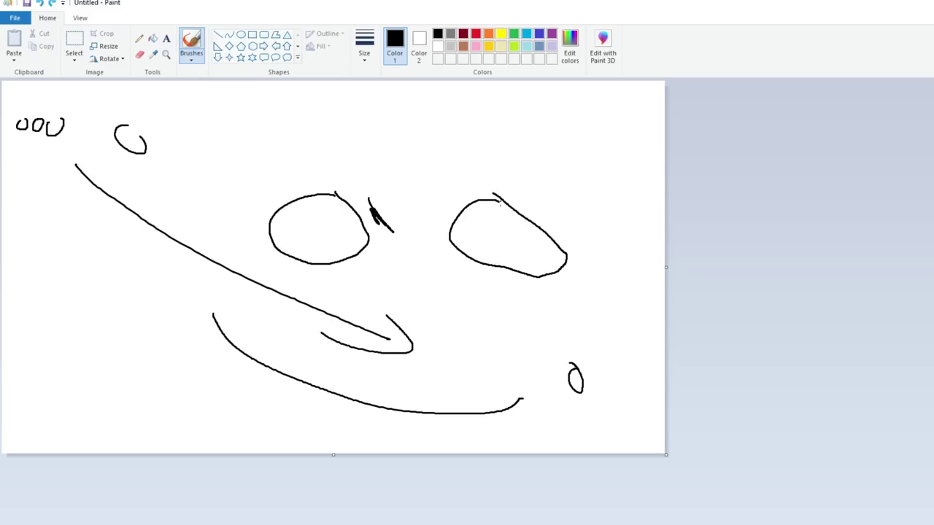
key(ctrl+z)
key(ctrl+z)
key(ctrl+z)
key(ctrl+z)
key(ctrl+z)
key(ctrl+z)
key(ctrl+z)
key(ctrl+z)
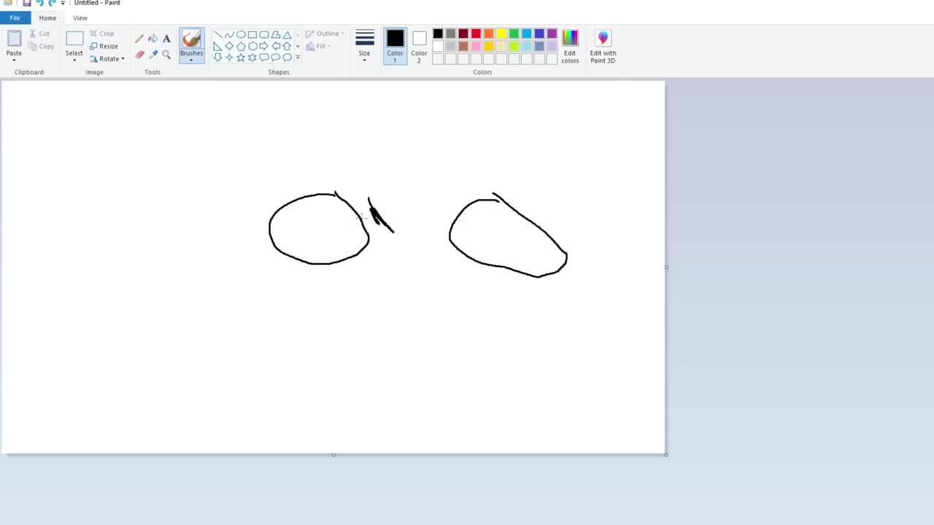
Undo the two large shapes and the bar between them to leave a blank canvas.
key(ctrl+z)
key(ctrl+z)
key(ctrl+z)
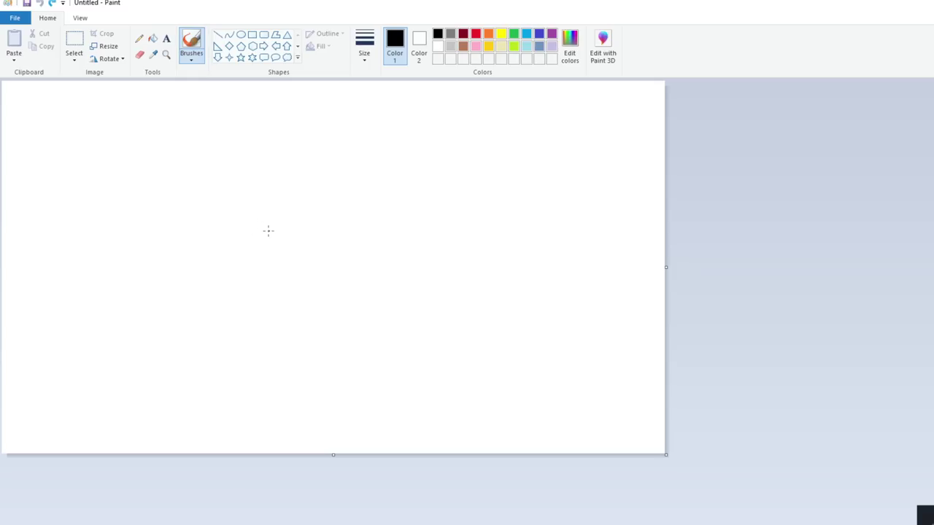
Draw two circles with arrows pointing toward each other, and enclose the right-hand circle in a curved outline.
mouse_move(79, 263)
mouse_down()
mouse_move(71, 262)
mouse_move(121, 273)
mouse_move(183, 253)
mouse_move(178, 270)
mouse_up()
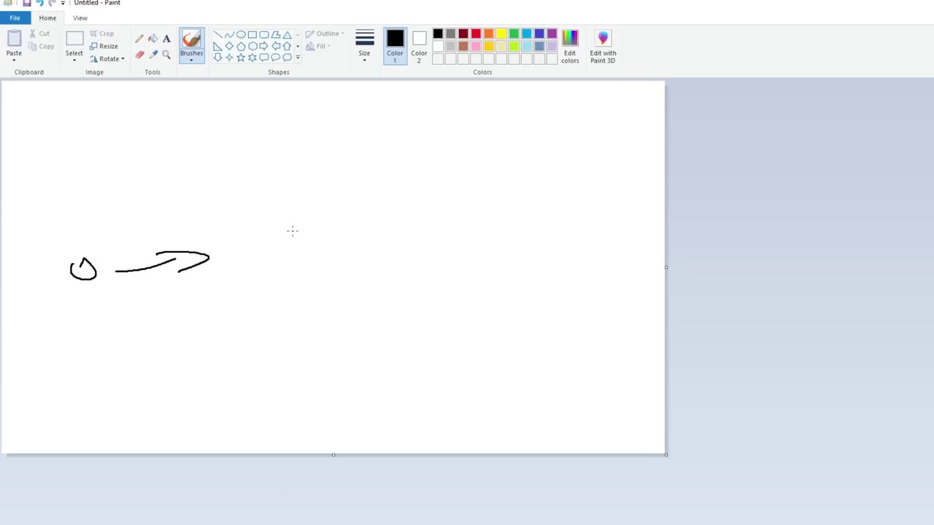
mouse_move(301, 221)
mouse_down()
mouse_move(248, 235)
mouse_move(250, 227)
mouse_move(260, 250)
mouse_up()
mouse_move(326, 202)
mouse_down()
mouse_move(319, 206)
mouse_move(330, 198)
mouse_move(350, 235)
mouse_move(298, 226)
mouse_up()
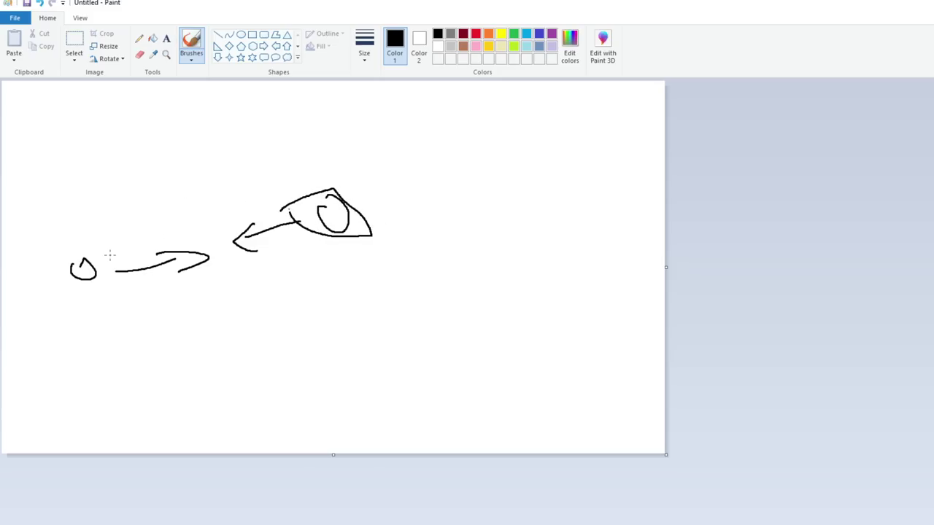
Draw a short arrow down into the left circle and a longer arrow from it toward the lower right.
drag(78, 222, 79, 252)
drag(71, 243, 82, 257)
mouse_move(84, 293)
mouse_down()
mouse_move(142, 378)
mouse_move(163, 381)
mouse_up()
drag(135, 334, 165, 382)
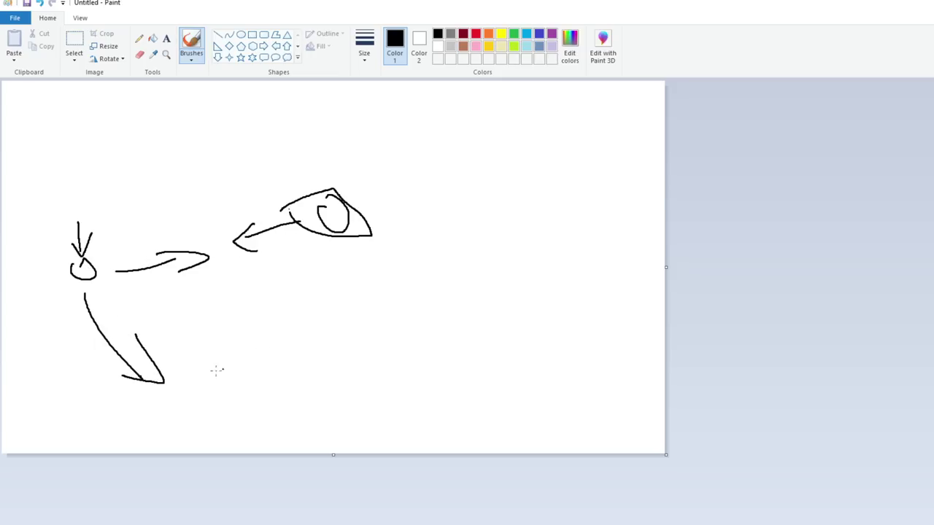
Draw a long horizontal arrow with a bar at its start and a small circle above, followed by an arrow toward the upper right.
drag(241, 367, 422, 356)
drag(239, 350, 239, 404)
drag(440, 440, 492, 338)
drag(281, 331, 308, 318)
mouse_move(450, 393)
mouse_down()
mouse_move(521, 292)
mouse_move(525, 270)
mouse_up()
drag(504, 261, 550, 264)
Draw a scribbled mark at the far right, an arrow from it to a star at the upper right, and the number 4.
mouse_move(594, 213)
mouse_down()
mouse_move(603, 213)
mouse_move(580, 219)
mouse_move(605, 217)
mouse_up()
drag(596, 249, 622, 221)
mouse_move(582, 193)
mouse_down()
mouse_move(496, 131)
mouse_move(544, 144)
mouse_up()
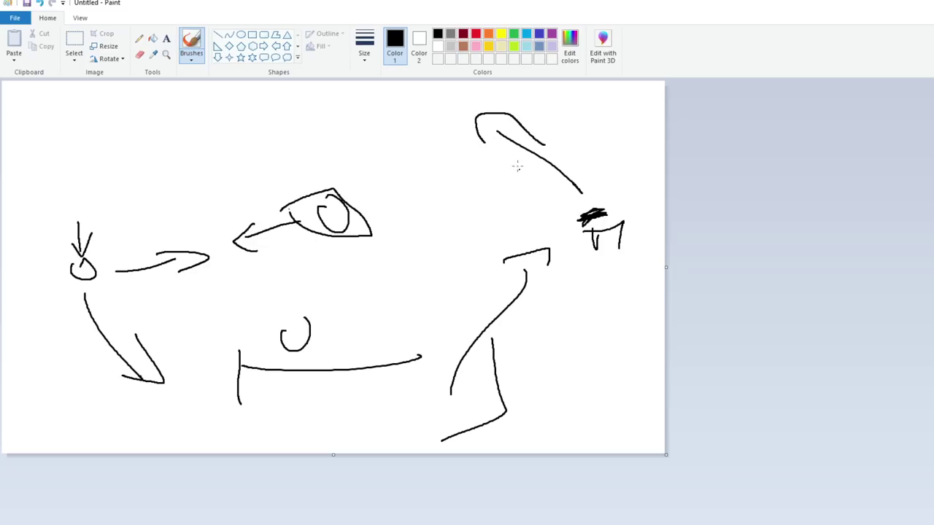
mouse_move(465, 103)
mouse_down()
mouse_move(480, 115)
mouse_move(457, 133)
mouse_up()
drag(450, 114, 485, 107)
mouse_move(118, 132)
mouse_down()
mouse_move(157, 145)
mouse_move(138, 162)
mouse_up()
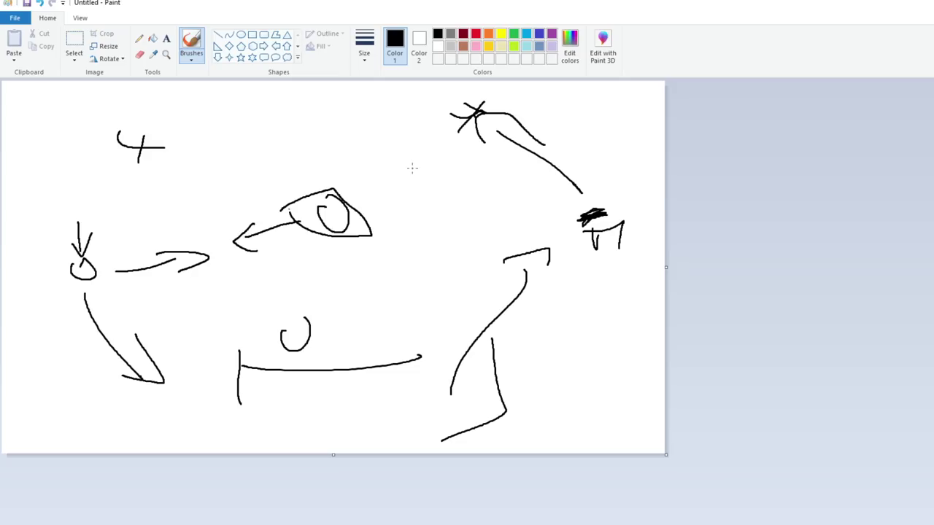
Undo the number, star, circles and every arrow until the canvas is blank.
key(ctrl+z)
key(ctrl+z)
key(ctrl+z)
key(ctrl+z)
key(ctrl+z)
key(ctrl+z)
key(ctrl+z)
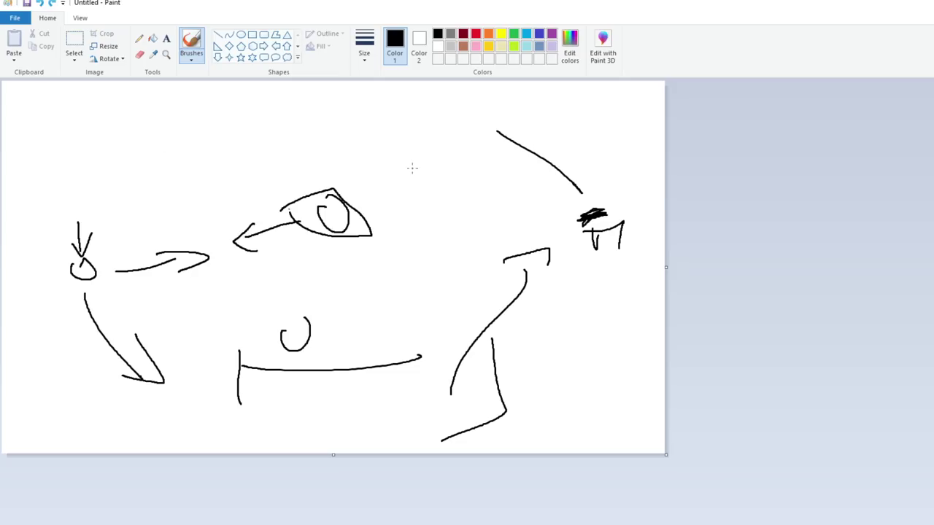
key(ctrl+z)
key(ctrl+z)
key(ctrl+z)
key(ctrl+z)
key(ctrl+z)
key(ctrl+z)
key(ctrl+z)
key(ctrl+z)
key(ctrl+z)
key(ctrl+z)
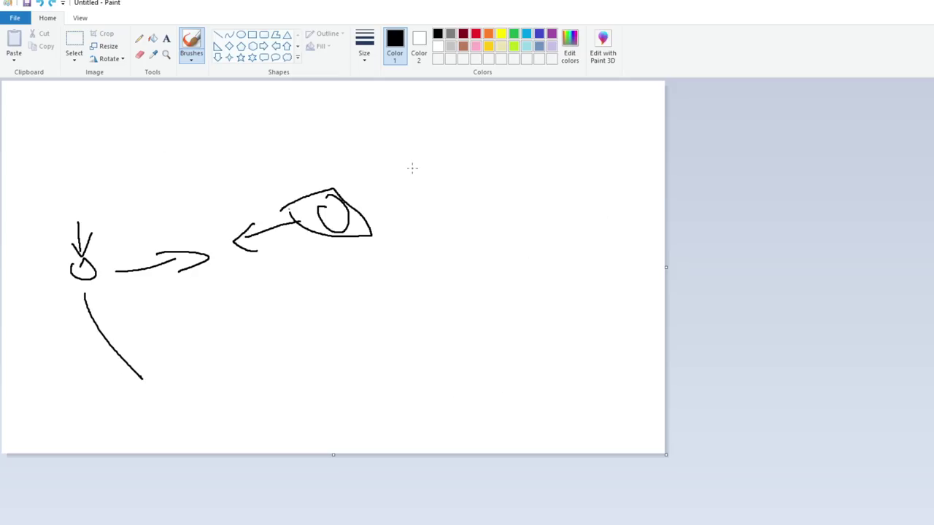
key(ctrl+z)
key(ctrl+z)
key(ctrl+z)
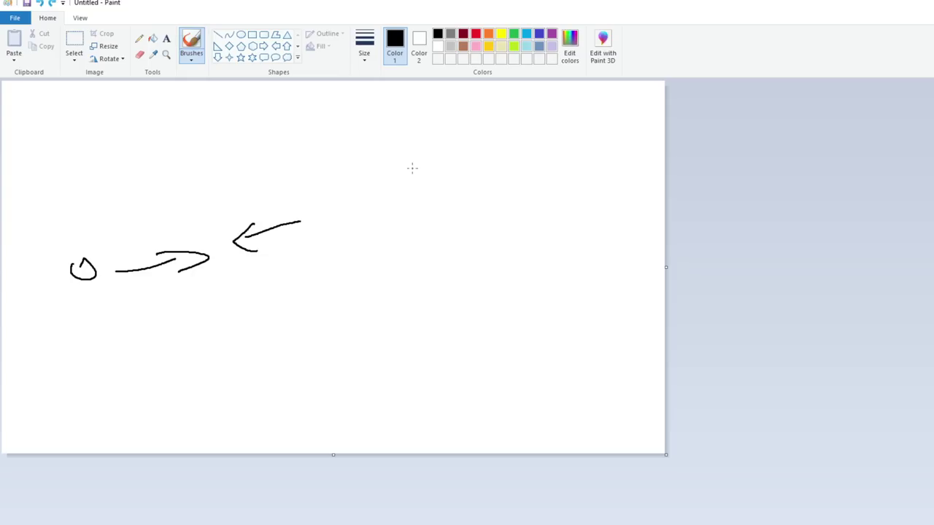
key(ctrl+z)
key(ctrl+z)
key(ctrl+z)
key(ctrl+z)
key(ctrl+z)
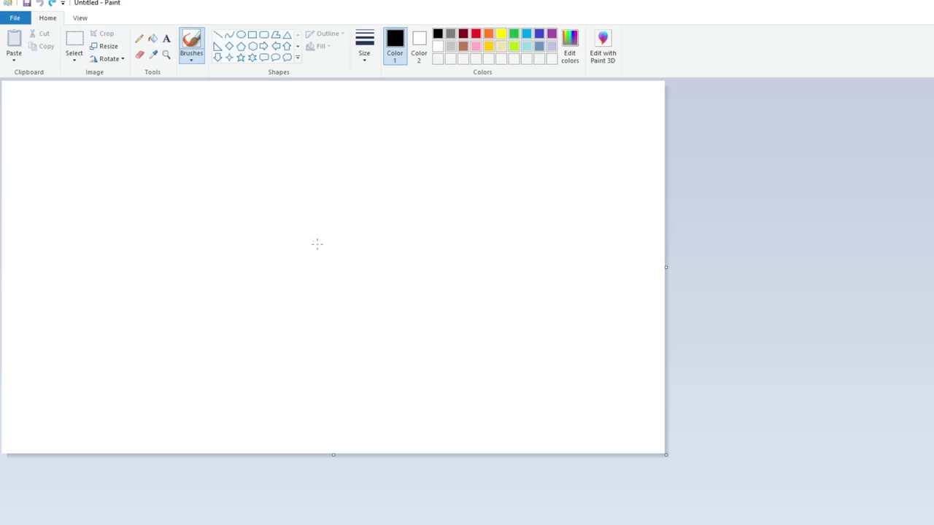
Draw an upward arrow beneath two slanted bars, with a thick horizontal line filling the gap between them.
mouse_move(353, 364)
mouse_down()
mouse_move(340, 301)
mouse_move(329, 264)
mouse_up()
drag(322, 286, 354, 284)
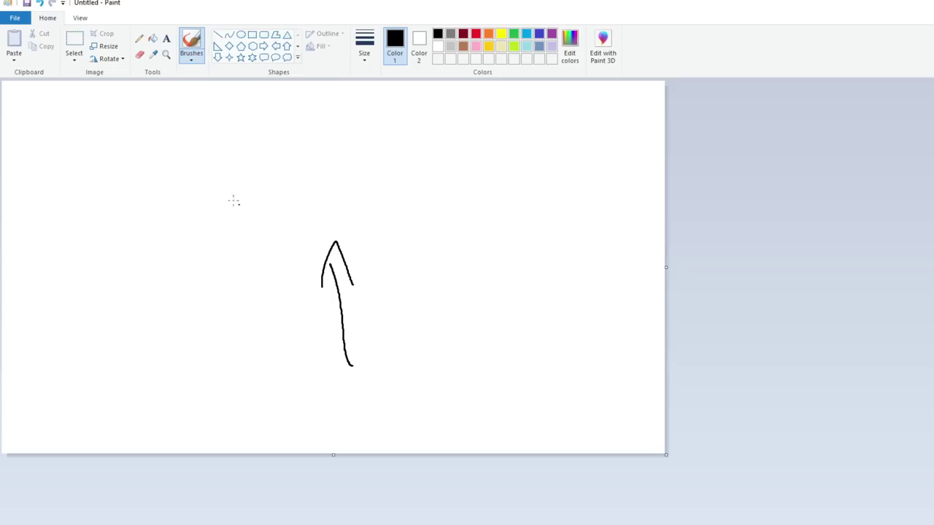
mouse_move(165, 277)
mouse_down()
mouse_move(246, 200)
mouse_move(178, 273)
mouse_move(161, 277)
mouse_up()
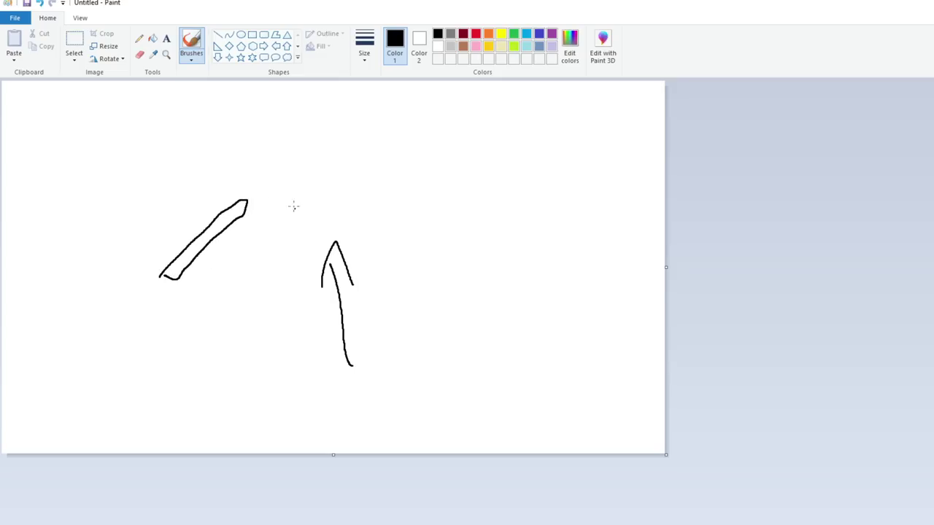
mouse_move(293, 207)
mouse_down()
mouse_move(253, 204)
mouse_move(275, 203)
mouse_move(400, 261)
mouse_move(394, 241)
mouse_move(330, 200)
mouse_up()
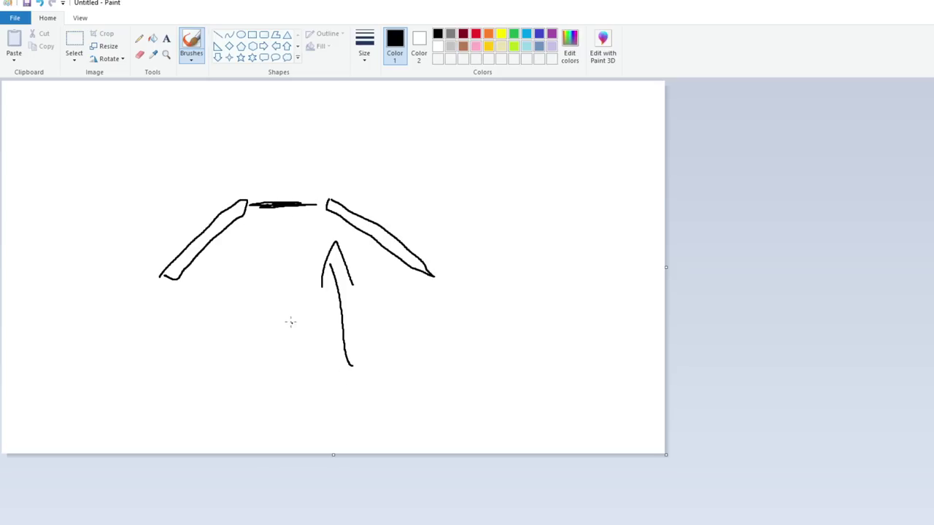
Draw a box at the upper right and an arrow pointing up toward it.
mouse_move(453, 144)
mouse_down()
mouse_move(529, 175)
mouse_move(452, 159)
mouse_up()
mouse_move(510, 349)
mouse_down()
mouse_move(481, 252)
mouse_move(501, 268)
mouse_up()
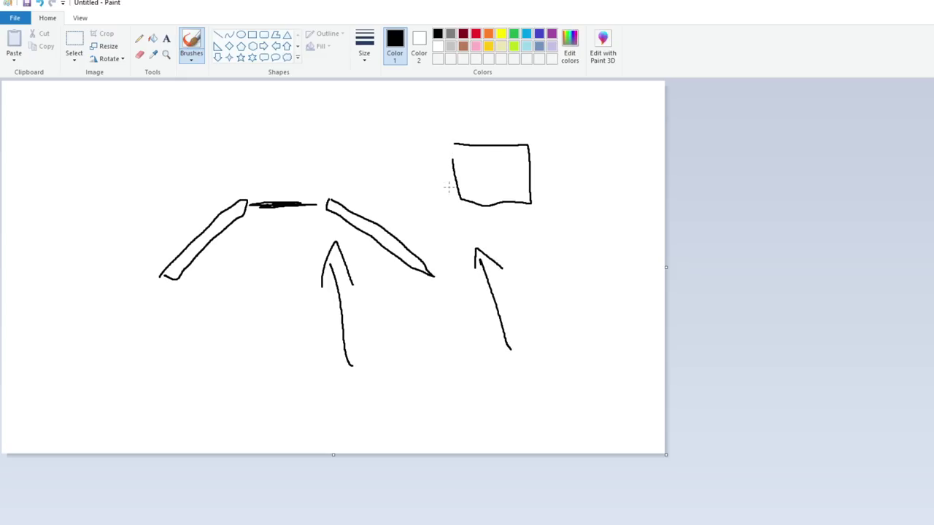
Draw movement routes around the box, a long arrow leading left from it, and a question mark beside the lower arrow.
mouse_move(444, 186)
mouse_down()
mouse_move(438, 141)
mouse_move(480, 124)
mouse_move(472, 121)
mouse_move(466, 144)
mouse_move(465, 134)
mouse_move(370, 134)
mouse_move(356, 121)
mouse_move(396, 153)
mouse_up()
mouse_move(481, 133)
mouse_down()
mouse_move(558, 162)
mouse_move(558, 199)
mouse_move(575, 182)
mouse_up()
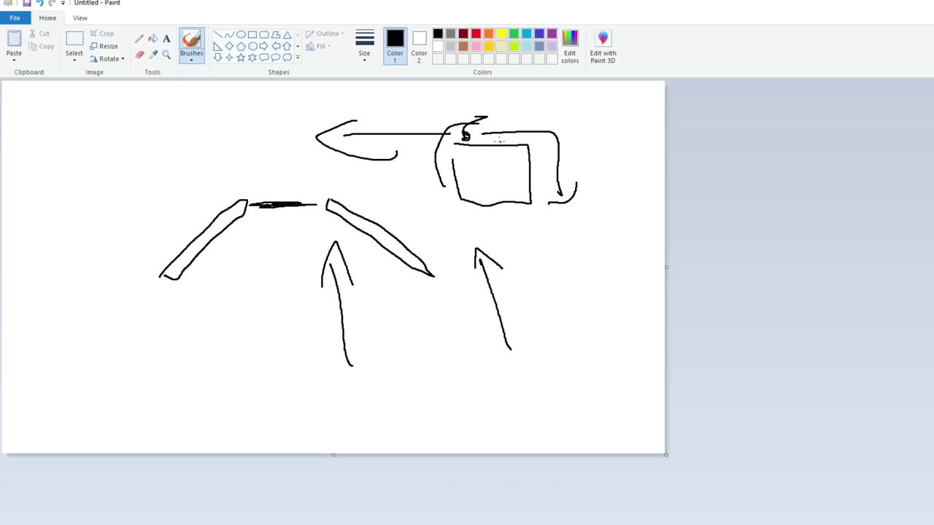
mouse_move(490, 136)
mouse_down()
mouse_move(545, 137)
mouse_move(583, 199)
mouse_up()
drag(523, 318, 525, 340)
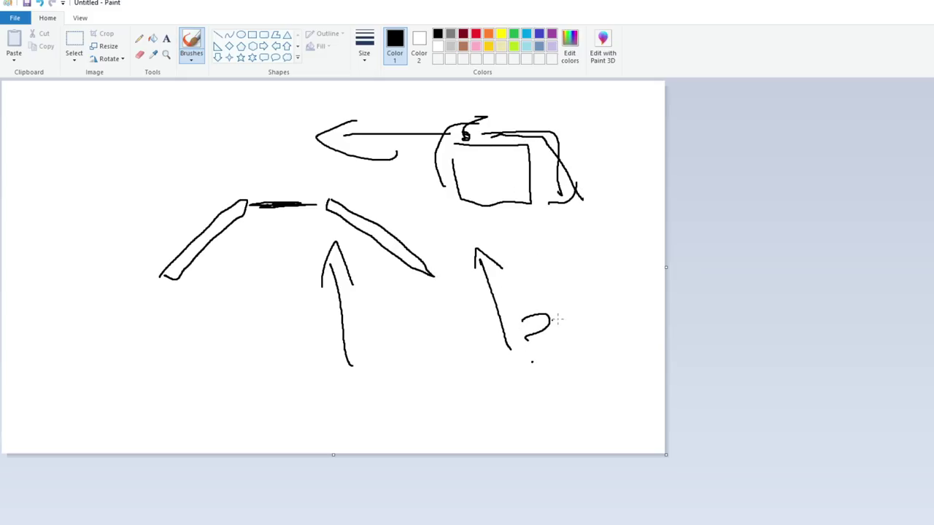
Undo the question mark and all the route lines around the box.
key(ctrl+z)
key(ctrl+z)
key(ctrl+z)
key(ctrl+z)
key(ctrl+z)
key(ctrl+z)
key(ctrl+z)
key(ctrl+z)
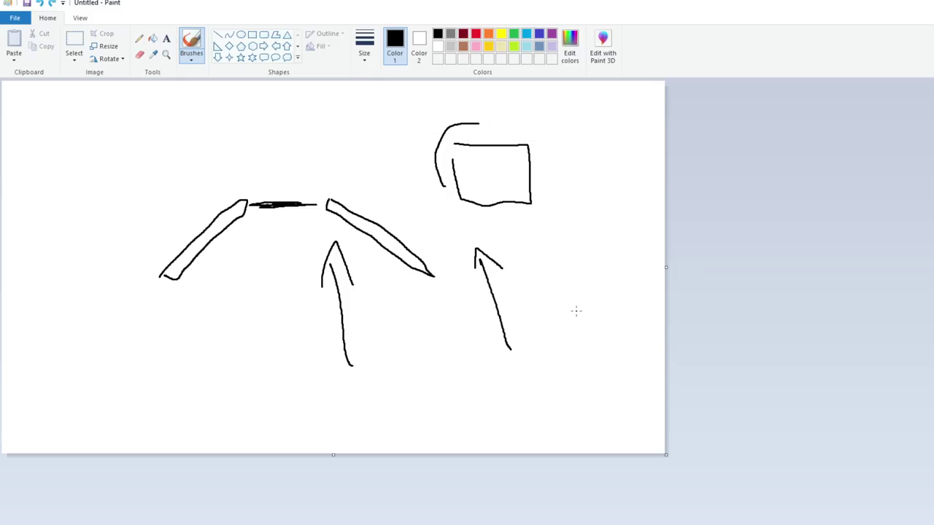
key(ctrl+z)
Draw a spiked circle at the left bar's lower end, thicken the middle line, and add curved routes around both bars.
mouse_move(159, 285)
mouse_down()
mouse_move(164, 293)
mouse_move(150, 301)
mouse_move(152, 277)
mouse_move(135, 297)
mouse_up()
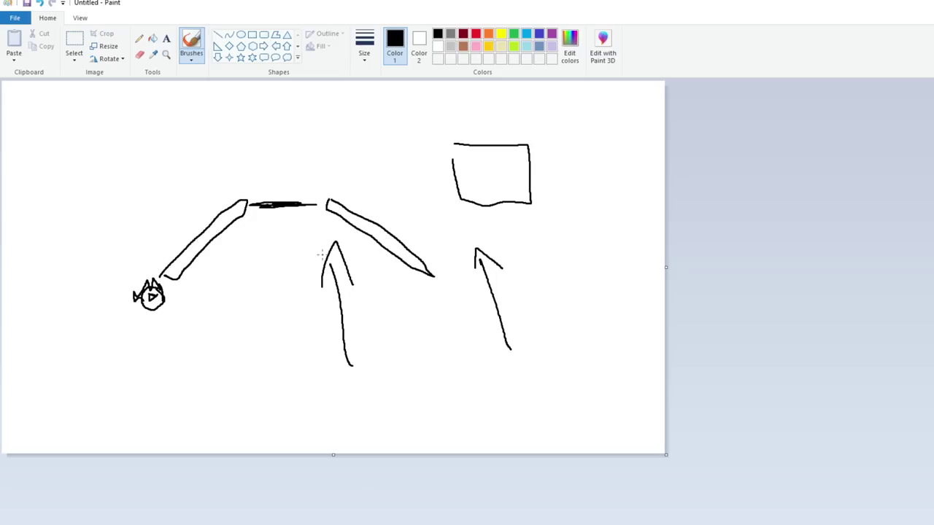
drag(279, 211, 271, 202)
mouse_move(296, 236)
mouse_down()
mouse_move(403, 295)
mouse_move(450, 250)
mouse_move(330, 178)
mouse_up()
mouse_move(206, 205)
mouse_down()
mouse_move(162, 232)
mouse_move(137, 290)
mouse_up()
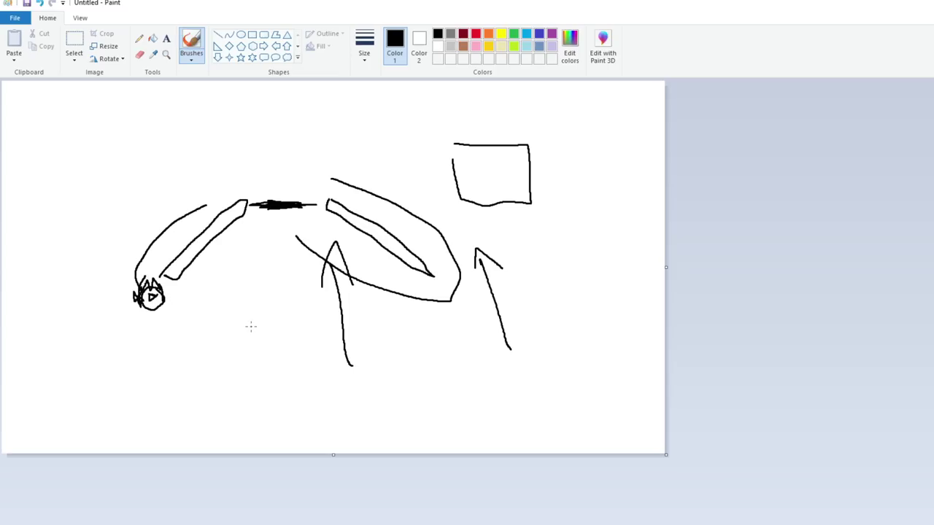
Replace the curved routes with a cross over the middle line and a wider loop around the right bar.
key(ctrl+z)
key(ctrl+z)
key(ctrl+z)
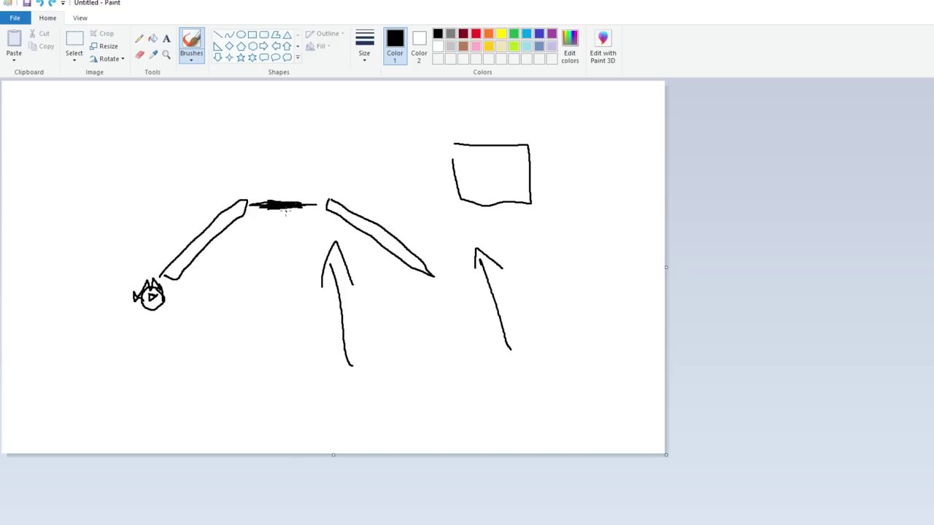
mouse_move(272, 182)
mouse_down()
mouse_move(290, 203)
mouse_move(267, 214)
mouse_move(396, 285)
mouse_move(289, 165)
mouse_up()
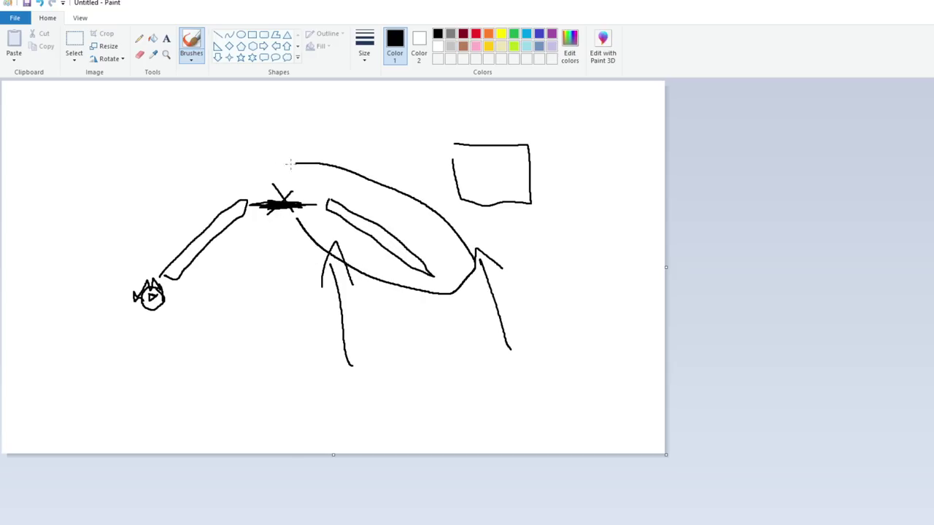
Undo the loop, the cross, the extra thickening and the spiked circle.
key(ctrl+z)
key(ctrl+z)
key(ctrl+z)
key(ctrl+z)
key(ctrl+z)
key(ctrl+z)
key(ctrl+z)
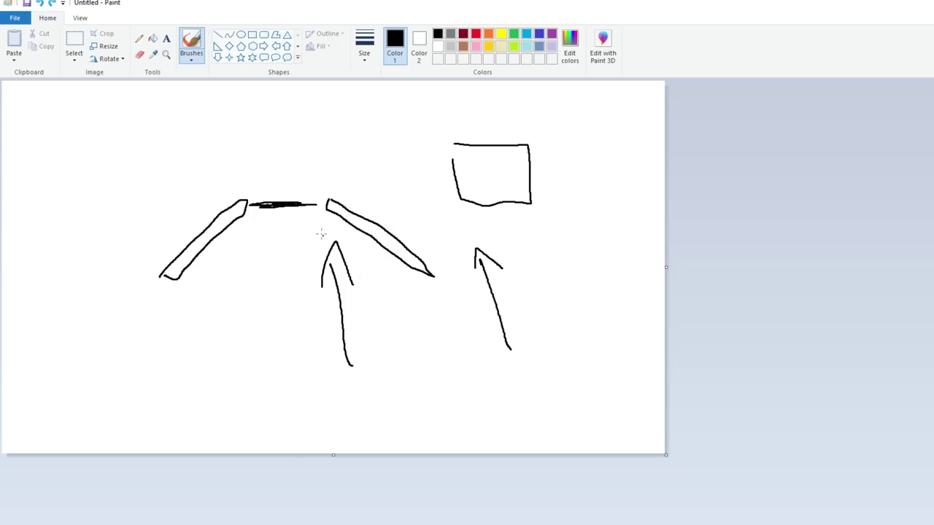
Draw one continuous loop around both slanted bars and undo it.
mouse_move(306, 219)
mouse_down()
mouse_move(440, 295)
mouse_move(418, 222)
mouse_move(298, 175)
mouse_move(158, 213)
mouse_move(142, 276)
mouse_move(270, 228)
mouse_up()
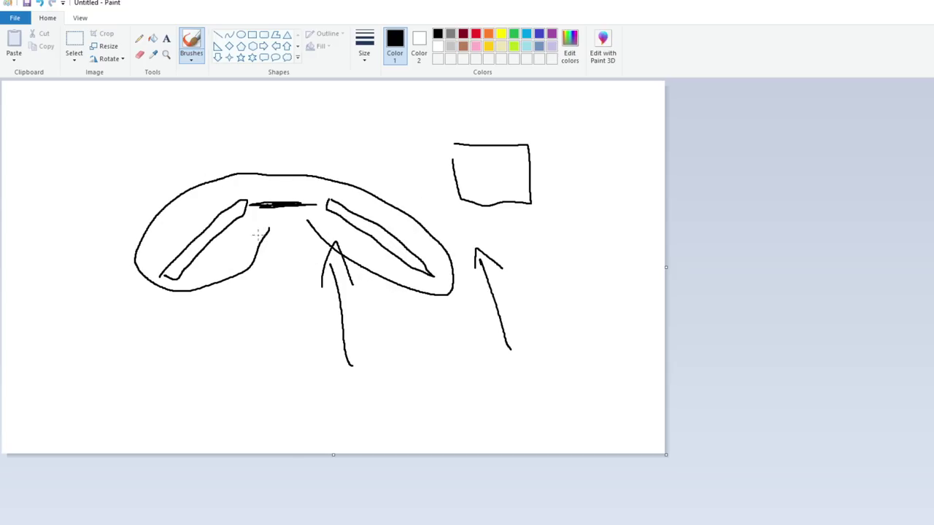
key(ctrl+z)
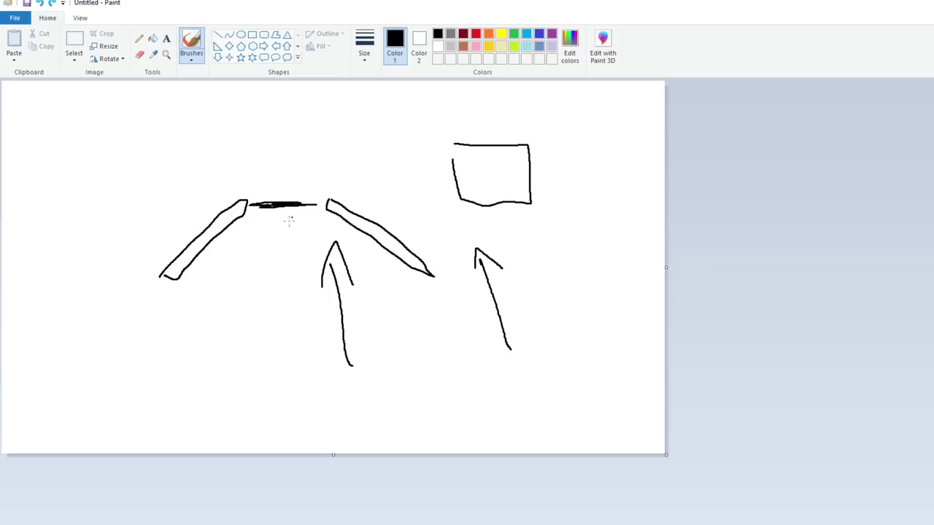
Undo the box, both upward arrows, the slanted bars and the middle line to clear the canvas.
key(ctrl+z)
key(ctrl+z)
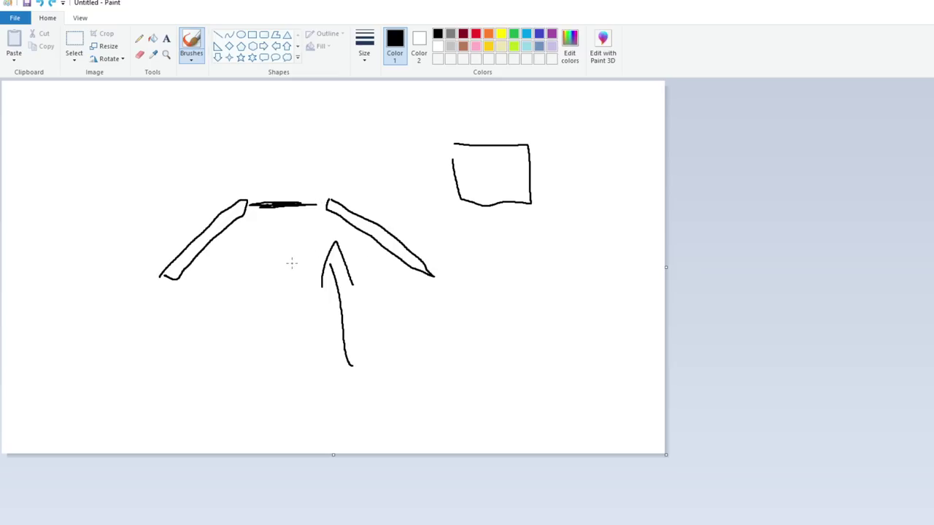
key(ctrl+z)
key(ctrl+z)
key(ctrl+z)
key(ctrl+z)
key(ctrl+z)
key(ctrl+z)
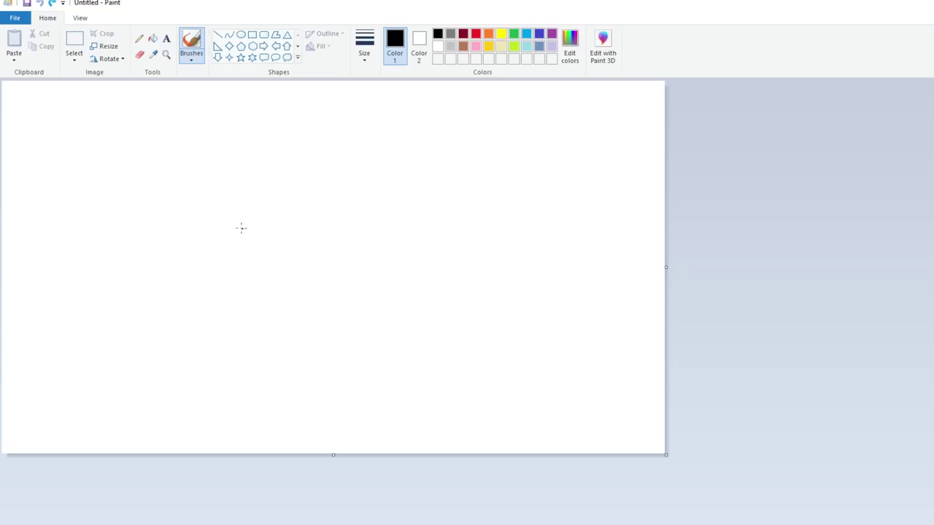
Draw two pairs of slanted bars side by side, with a thick vertical bar in the first gap and a diagonal one in the second.
mouse_move(71, 287)
mouse_down()
mouse_move(89, 264)
mouse_move(164, 222)
mouse_move(78, 288)
mouse_up()
mouse_move(224, 220)
mouse_down()
mouse_move(299, 296)
mouse_move(302, 280)
mouse_move(245, 222)
mouse_move(172, 219)
mouse_up()
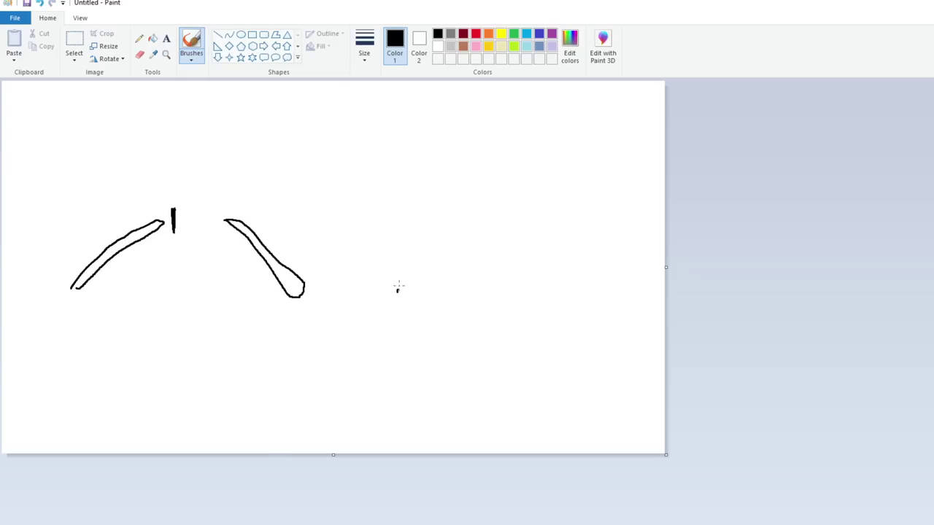
mouse_move(396, 290)
mouse_down()
mouse_move(453, 219)
mouse_move(483, 204)
mouse_move(401, 288)
mouse_up()
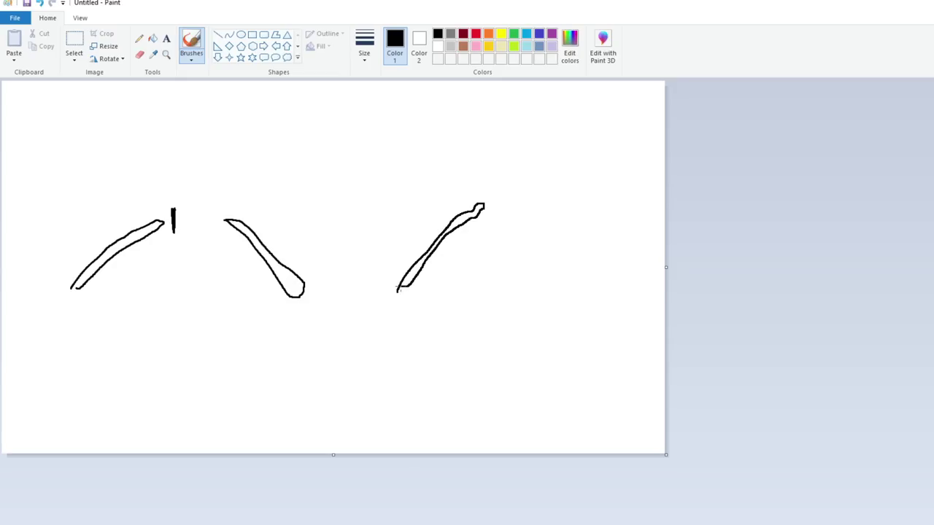
mouse_move(531, 208)
mouse_down()
mouse_move(591, 303)
mouse_move(536, 207)
mouse_move(520, 218)
mouse_move(494, 198)
mouse_up()
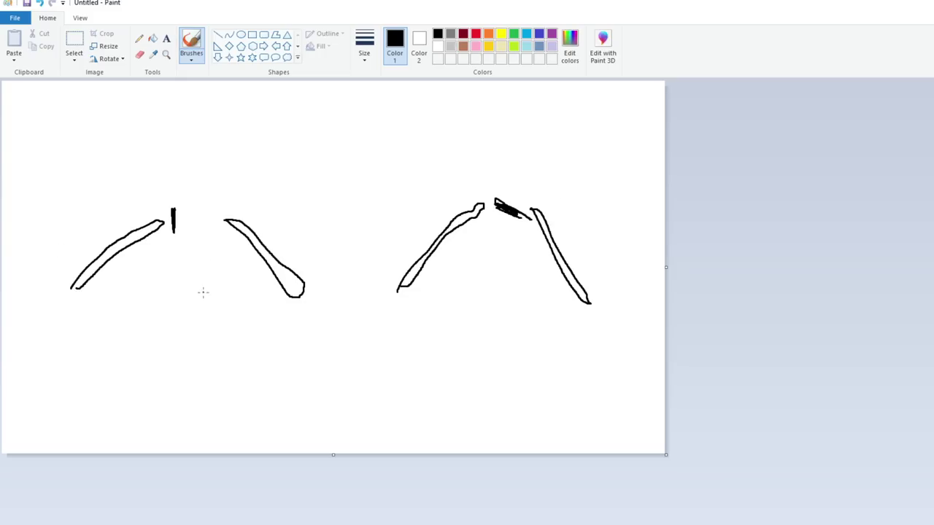
Draw a row of six short vertical strokes beneath the left pair's gap, undoing the long arrow drawn through it.
mouse_move(137, 274)
mouse_down()
mouse_move(139, 295)
mouse_move(175, 284)
mouse_move(177, 295)
mouse_move(197, 293)
mouse_move(291, 376)
mouse_up()
drag(241, 306, 188, 228)
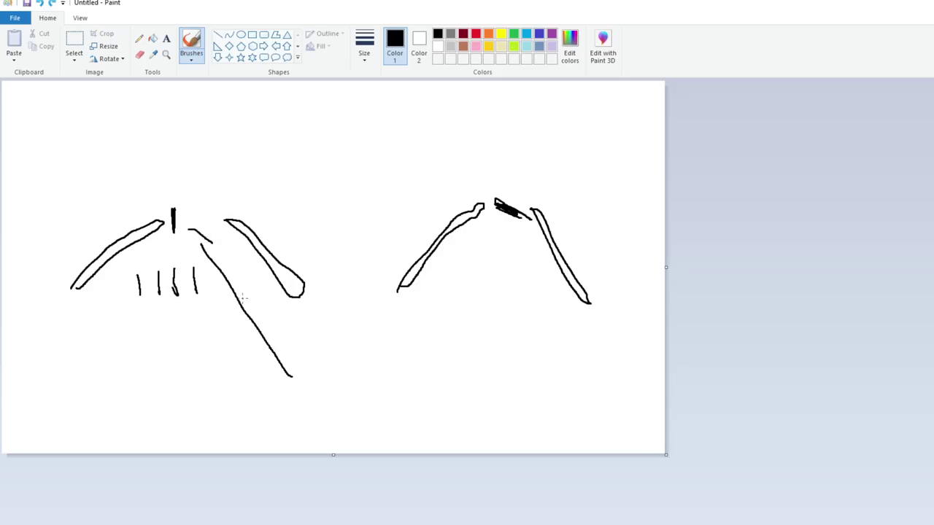
key(ctrl+z)
key(ctrl+z)
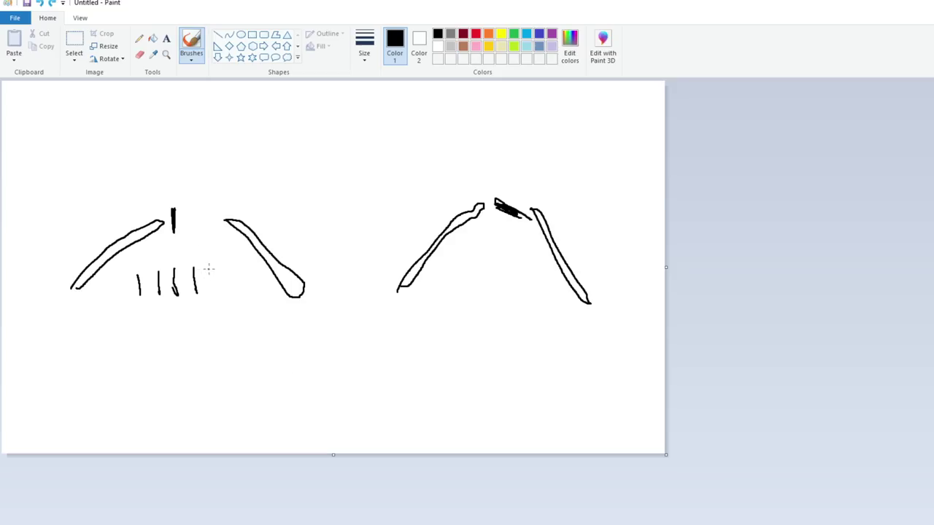
drag(220, 269, 221, 295)
drag(240, 268, 240, 304)
Try an arrow toward the left pair's gap, undo it, and add a short vertical stroke beneath the row's first stroke.
click(445, 185)
mouse_move(211, 257)
mouse_down()
mouse_move(206, 213)
mouse_move(198, 225)
mouse_up()
key(ctrl+z)
drag(136, 312, 137, 330)
Draw three short vertical strokes beneath the right pair's gap and a fourth one below them.
drag(493, 242, 497, 267)
drag(514, 240, 515, 269)
drag(470, 238, 479, 307)
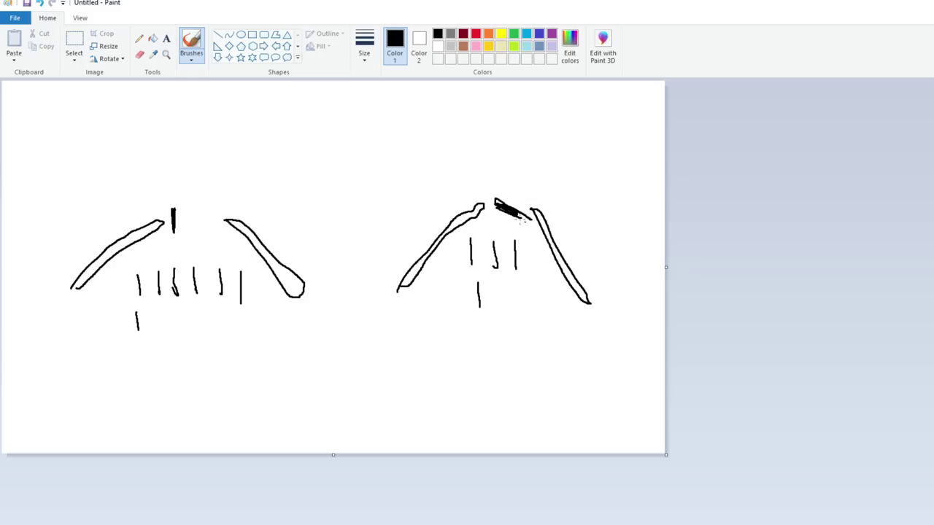
Try an arrow toward the gap of each pair of slanted bars and undo both arrows.
mouse_move(226, 190)
mouse_down()
mouse_move(199, 213)
mouse_move(213, 210)
mouse_up()
mouse_move(528, 161)
mouse_down()
mouse_move(527, 191)
mouse_move(537, 180)
mouse_up()
key(ctrl+z)
key(ctrl+z)
key(ctrl+z)
key(ctrl+z)
Add three short vertical strokes to the second row beneath the left pair, undoing the arrow drawn toward its gap.
mouse_move(154, 312)
mouse_down()
mouse_move(154, 332)
mouse_move(176, 319)
mouse_move(178, 329)
mouse_up()
drag(197, 309, 201, 334)
mouse_move(228, 174)
mouse_down()
mouse_move(199, 191)
mouse_move(228, 192)
mouse_up()
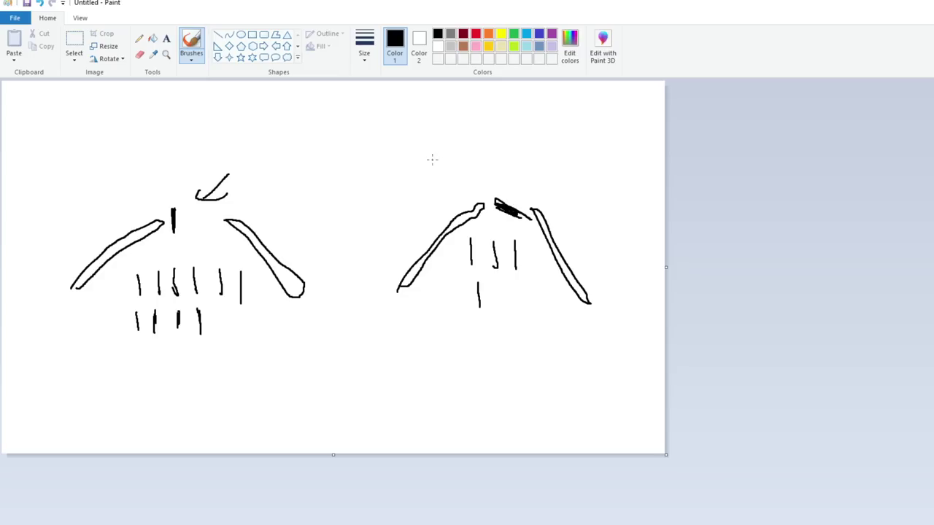
key(ctrl+z)
key(ctrl+z)
Try an arrow crossing outward over the right-hand bar of each pair and undo both arrows.
drag(208, 256, 285, 235)
key(ctrl+z)
key(ctrl+z)
mouse_move(546, 257)
mouse_down()
mouse_move(557, 233)
mouse_move(603, 234)
mouse_up()
drag(556, 233, 592, 249)
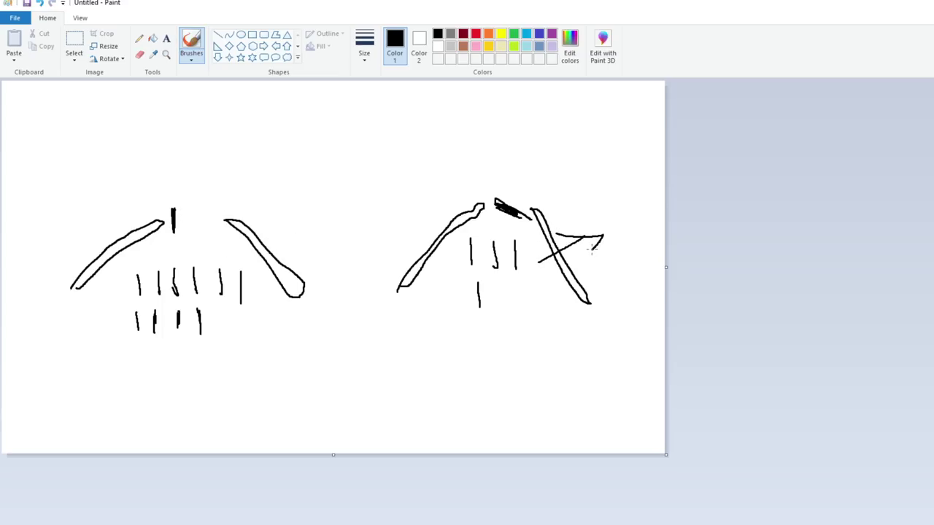
key(ctrl+z)
key(ctrl+z)
Draw a two-part route arrow over the left pair's right-hand bar toward the upper right, and another arrow pointing down into its gap.
mouse_move(210, 254)
mouse_down()
mouse_move(275, 217)
mouse_move(271, 230)
mouse_move(351, 129)
mouse_move(370, 151)
mouse_up()
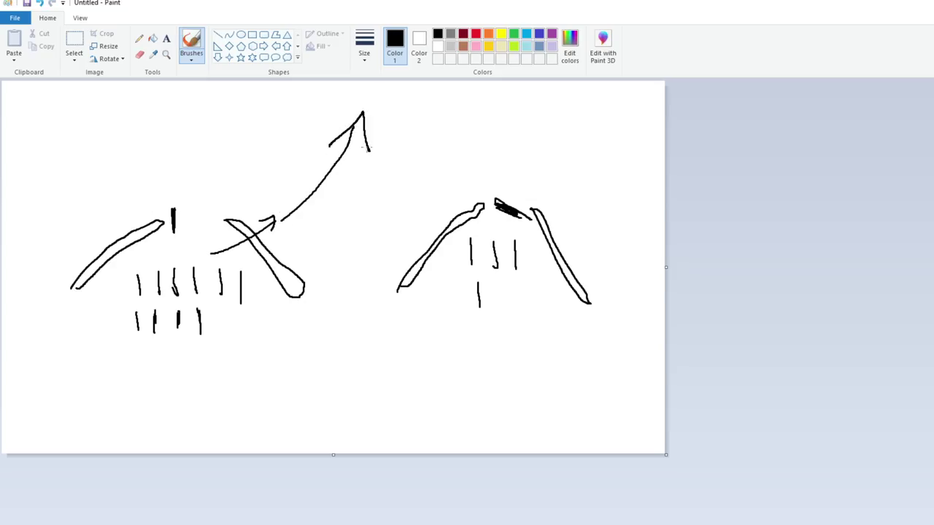
mouse_move(249, 153)
mouse_down()
mouse_move(218, 192)
mouse_move(261, 181)
mouse_up()
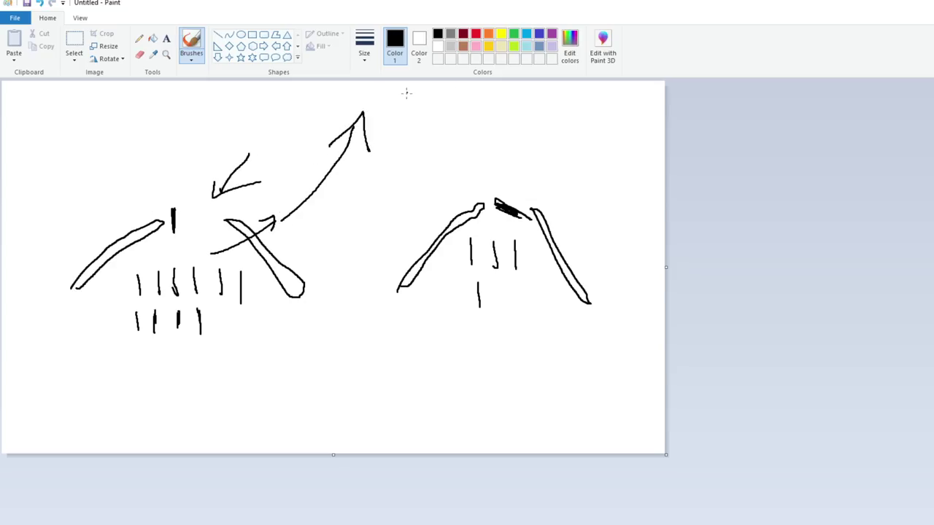
Try a small sketch of two horizontal bars with a diagonal bar and an arrow in their gap above the right pair, and undo it.
mouse_move(407, 93)
mouse_down()
mouse_move(487, 110)
mouse_move(546, 106)
mouse_up()
mouse_move(444, 146)
mouse_down()
mouse_move(470, 110)
mouse_move(483, 109)
mouse_up()
mouse_move(468, 158)
mouse_down()
mouse_move(461, 125)
mouse_move(469, 132)
mouse_up()
mouse_move(453, 92)
mouse_down()
mouse_move(466, 111)
mouse_move(487, 90)
mouse_up()
drag(461, 109, 448, 123)
drag(467, 113, 490, 127)
mouse_move(456, 106)
mouse_down()
mouse_move(438, 115)
mouse_move(506, 105)
mouse_up()
drag(464, 109, 455, 120)
key(ctrl+z)
key(ctrl+z)
key(ctrl+z)
key(ctrl+z)
key(ctrl+z)
key(ctrl+z)
key(ctrl+z)
key(ctrl+z)
key(ctrl+z)
key(ctrl+z)
key(ctrl+z)
key(ctrl+z)
key(ctrl+z)
key(ctrl+z)
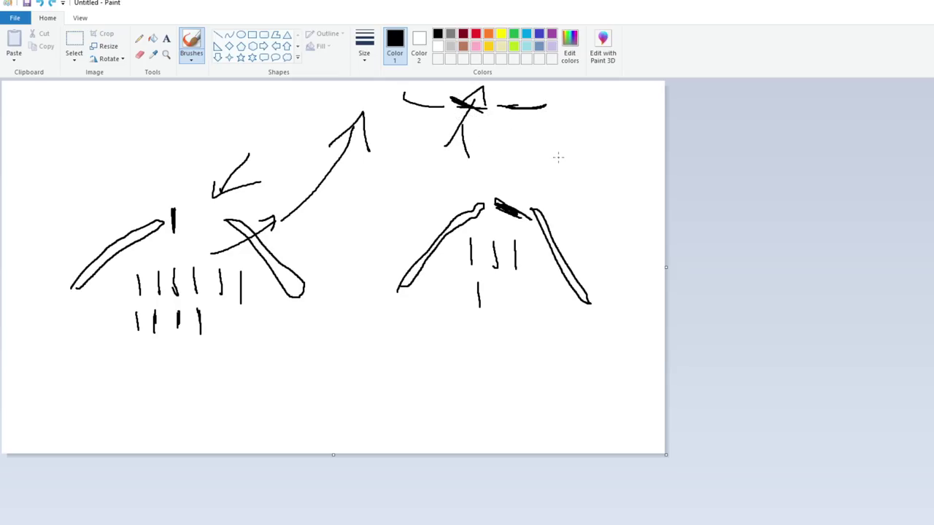
key(ctrl+z)
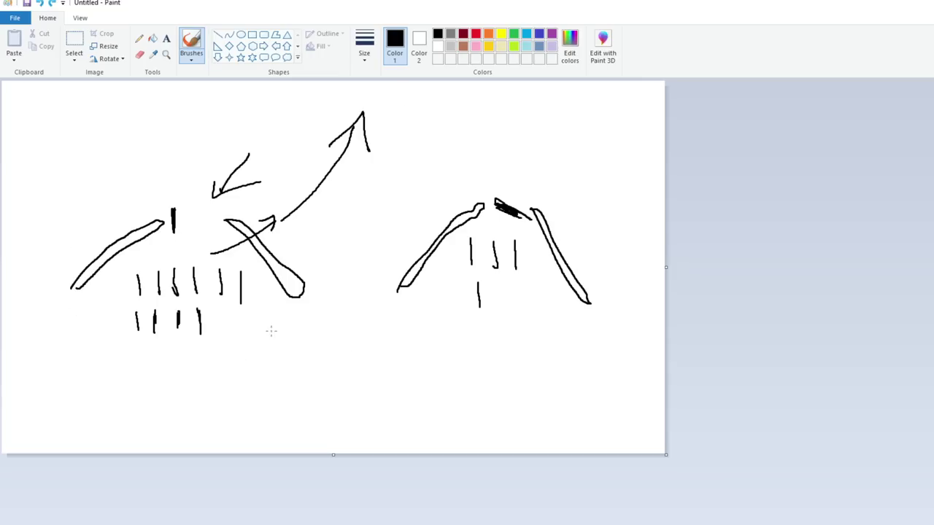
Complete the left pair's second row with two strokes, start a third row with two thick strokes, and add one to the right pair's second row.
drag(221, 312, 221, 334)
drag(496, 283, 501, 308)
click(347, 272)
drag(245, 314, 250, 332)
mouse_move(136, 345)
mouse_down()
mouse_move(137, 373)
mouse_move(136, 349)
mouse_up()
drag(162, 342, 159, 371)
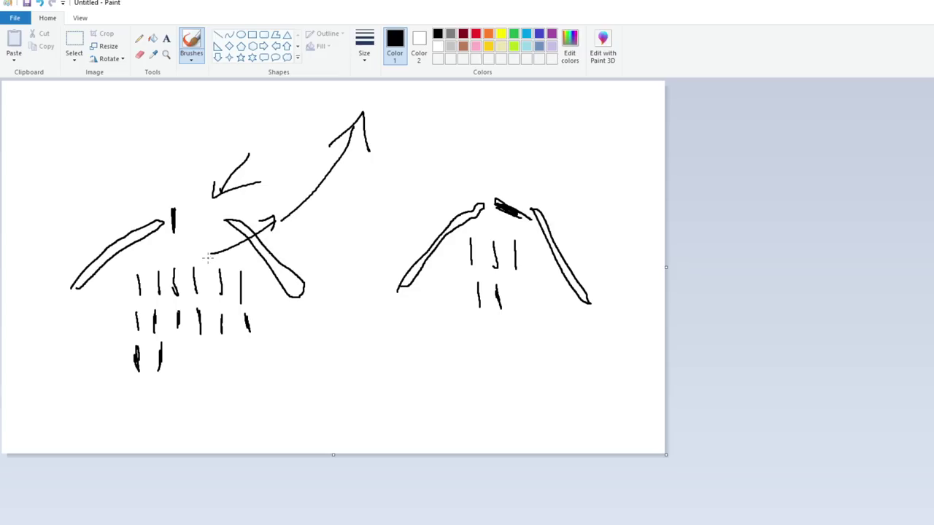
Try a freehand mark beneath the left pair's gap, above the rows of strokes, and undo it.
mouse_move(210, 259)
mouse_down()
mouse_move(201, 216)
mouse_move(205, 247)
mouse_move(216, 235)
mouse_move(193, 252)
mouse_up()
key(ctrl+z)
key(ctrl+z)
key(ctrl+z)
key(ctrl+z)
Try a small double circle beside the left pair's second row and a loop around its right-hand bar, and undo them.
drag(272, 321, 264, 330)
mouse_move(222, 223)
mouse_down()
mouse_move(240, 205)
mouse_move(305, 248)
mouse_move(316, 287)
mouse_move(268, 293)
mouse_move(221, 214)
mouse_move(295, 243)
mouse_move(306, 285)
mouse_up()
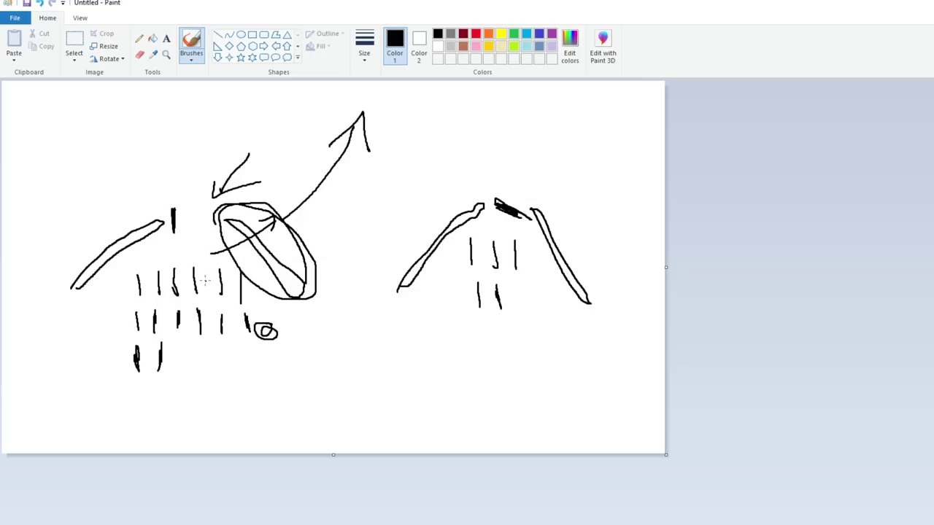
key(ctrl+z)
key(ctrl+z)
key(ctrl+z)
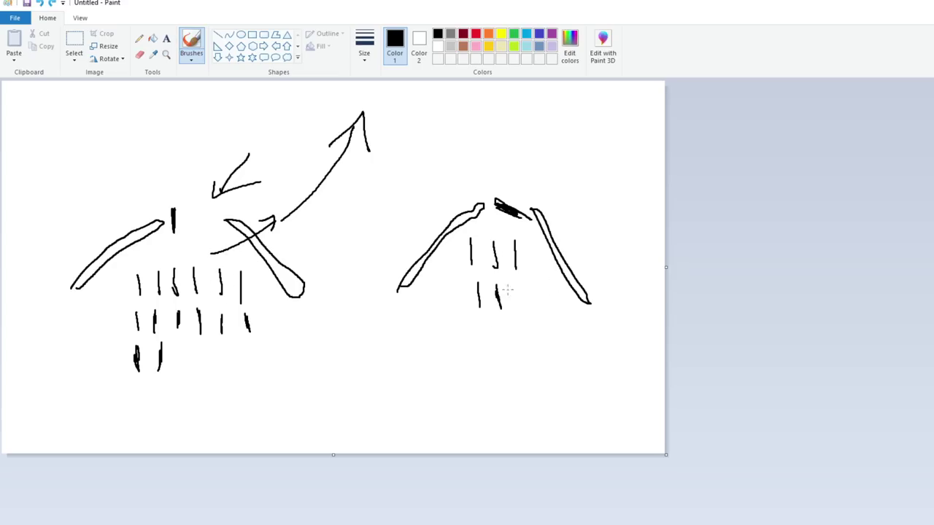
Try a curved arrow from the thick diagonal bar over the right pair's right-hand bar and undo it.
mouse_move(506, 211)
mouse_down()
mouse_move(557, 199)
mouse_move(576, 240)
mouse_up()
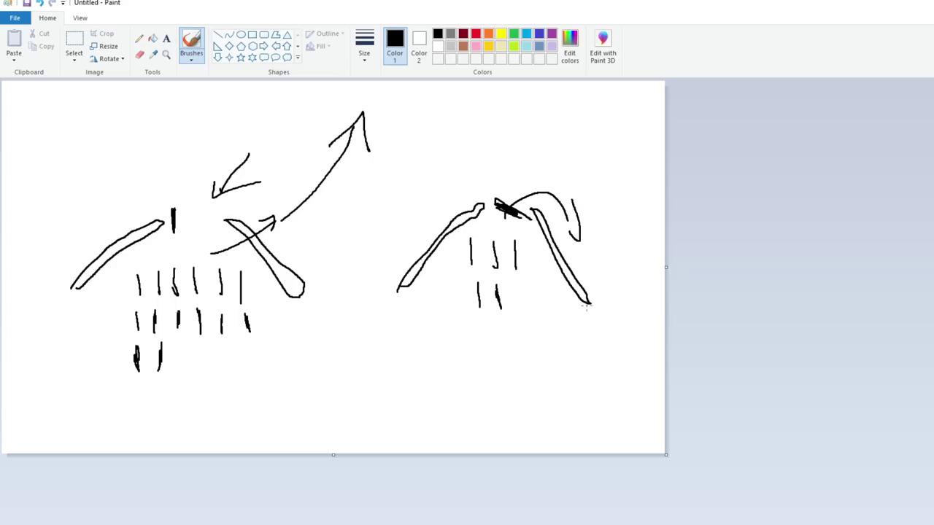
key(ctrl+z)
key(ctrl+z)
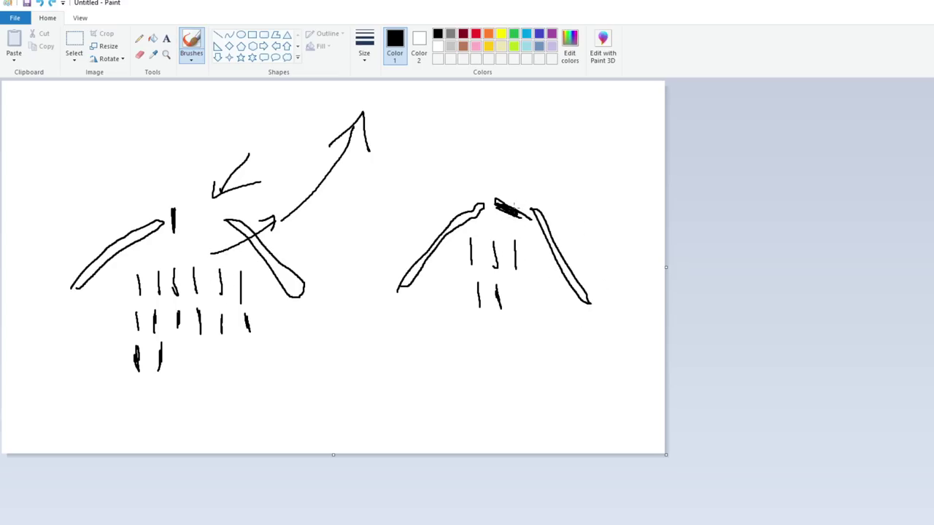